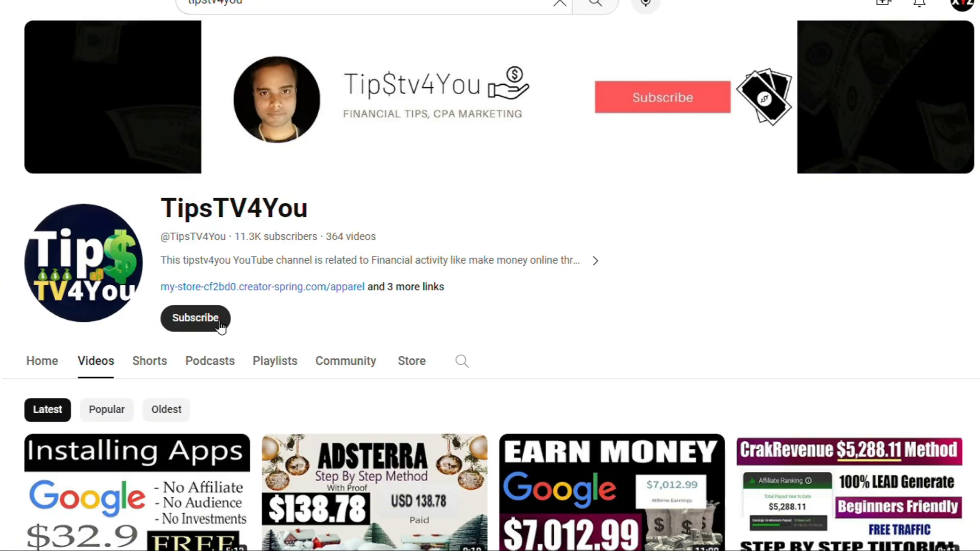
# Subscribe to the TipsTV4You channel with notifications set to All and look through its latest videos
pyautogui.click(221, 322)
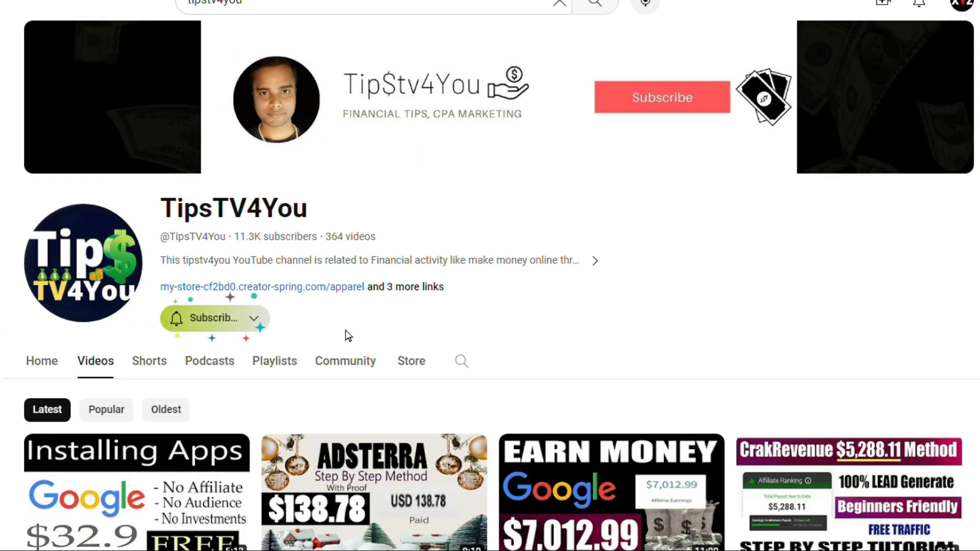
pyautogui.click(256, 318)
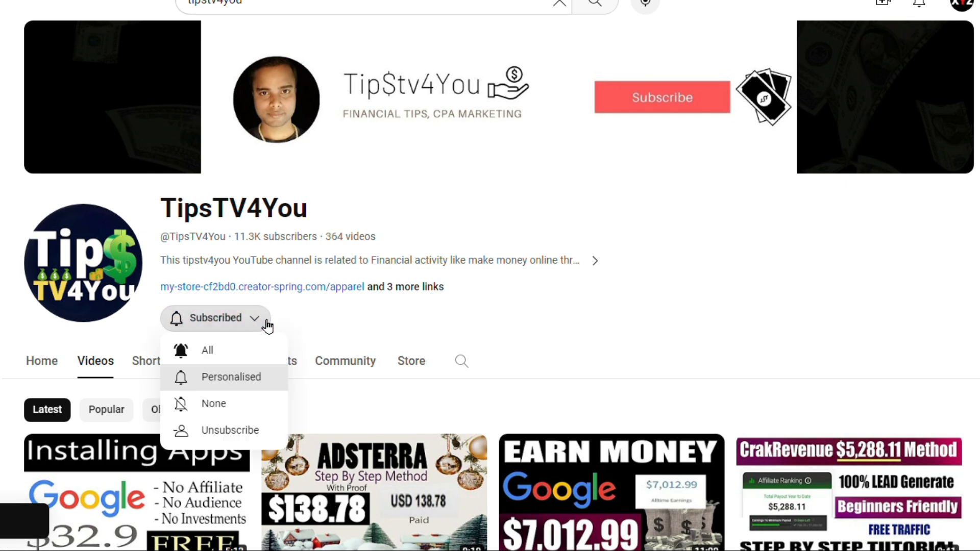
pyautogui.click(221, 352)
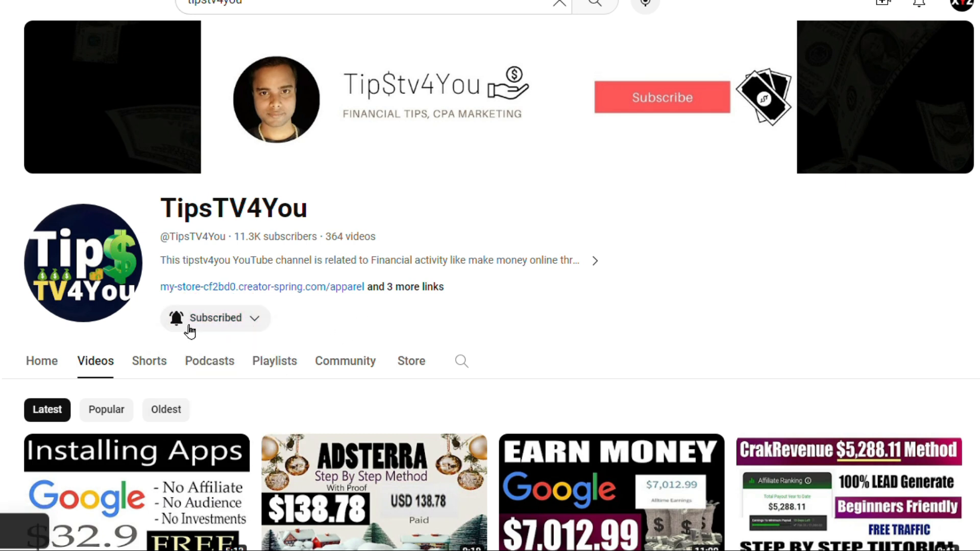
pyautogui.scroll(-8, 531, 282)
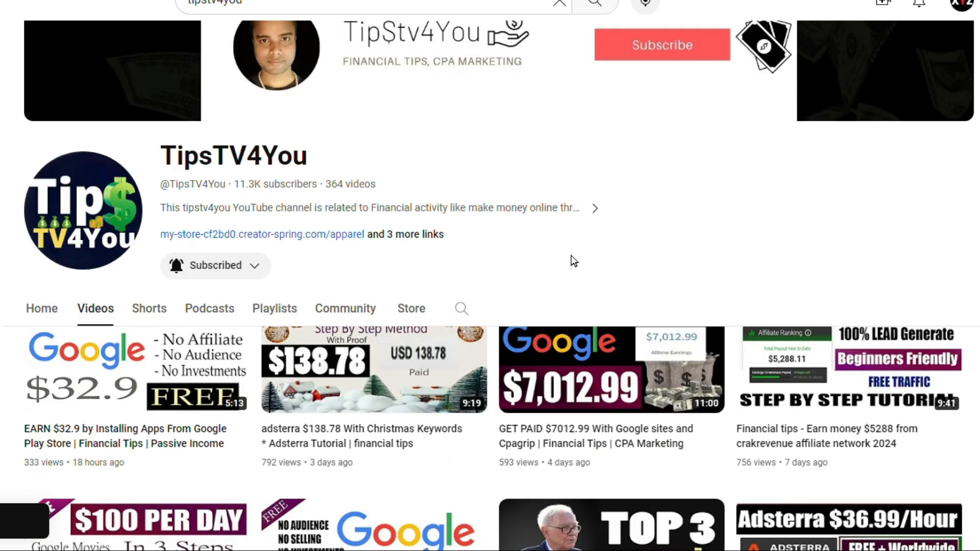
pyautogui.scroll(-10, 564, 250)
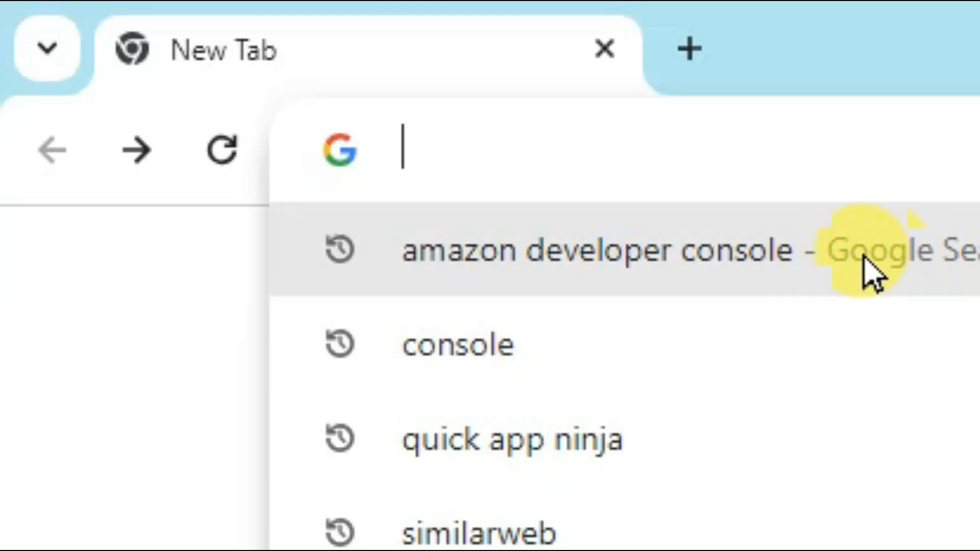
# Search for "amazon developer console", open the Amazon Developer Console result and start creating a developer account
pyautogui.click(707, 260)
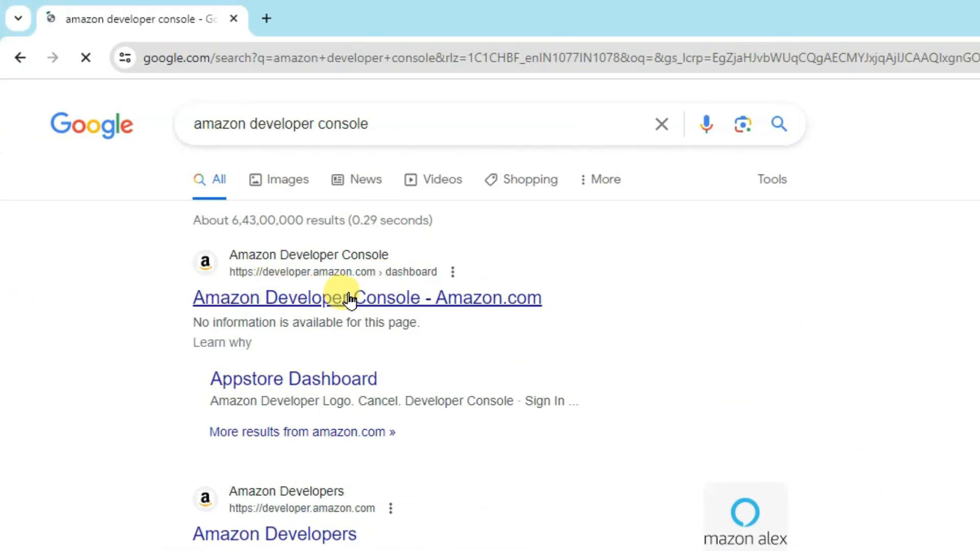
pyautogui.click(323, 302)
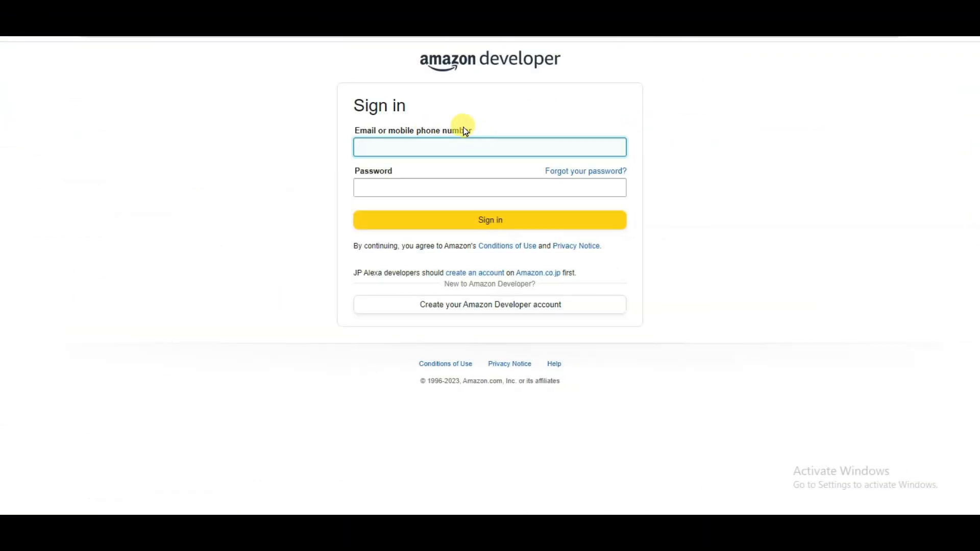
pyautogui.click(484, 308)
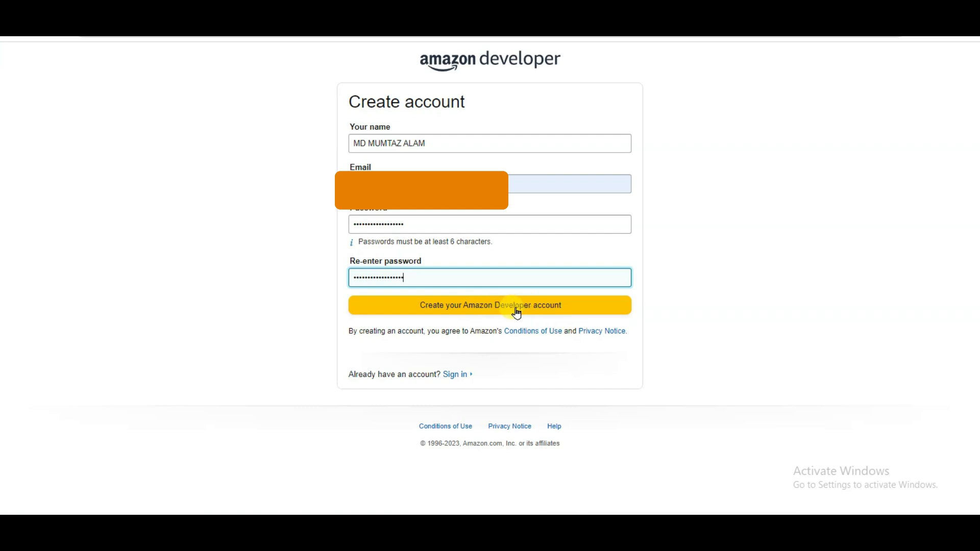
# Submit the new account with the full name, email and password, and solve the puzzle by marking the end of the car's path
pyautogui.click(515, 309)
pyautogui.moveTo(400, 109); pyautogui.dragTo(538, 127)
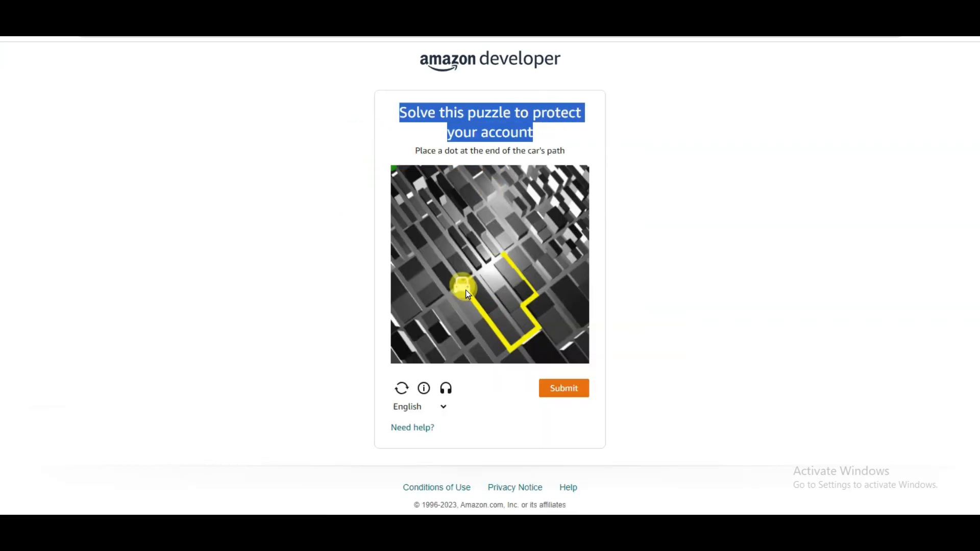
pyautogui.click(508, 341)
pyautogui.click(554, 393)
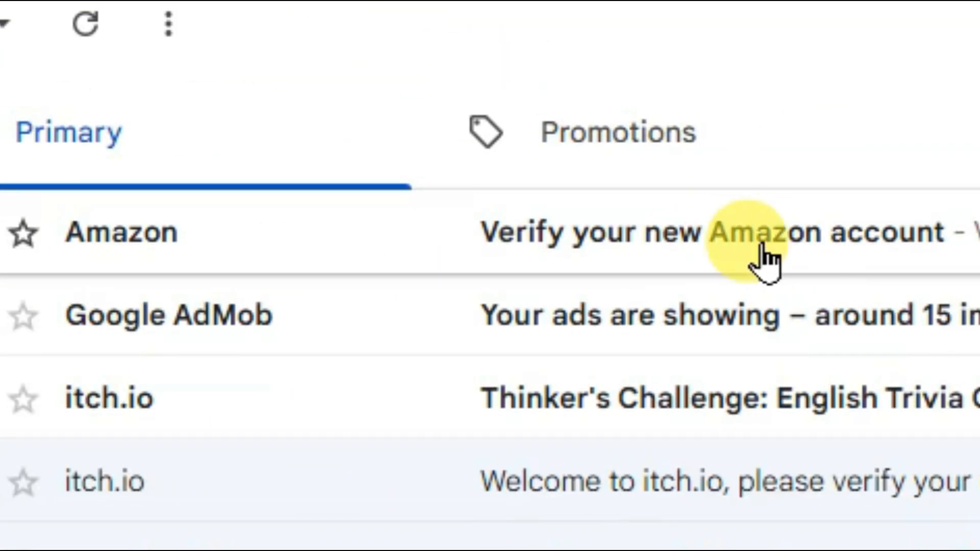
# Copy the one-time code from Amazon's "Verify your new Amazon account" email and verify the email address with it
pyautogui.click(785, 237)
pyautogui.doubleClick(234, 263)
pyautogui.rightClick(241, 292)
pyautogui.click(304, 301)
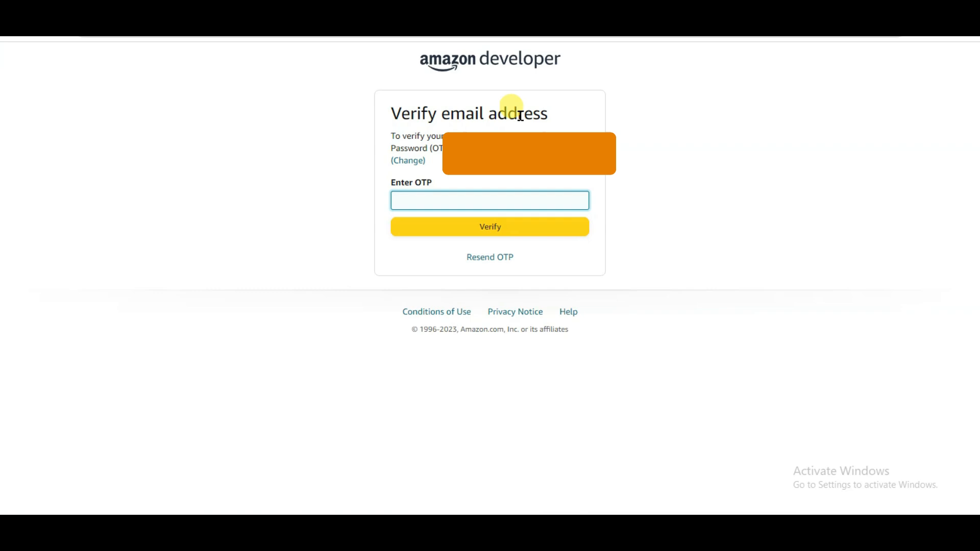
pyautogui.rightClick(443, 193)
pyautogui.click(459, 313)
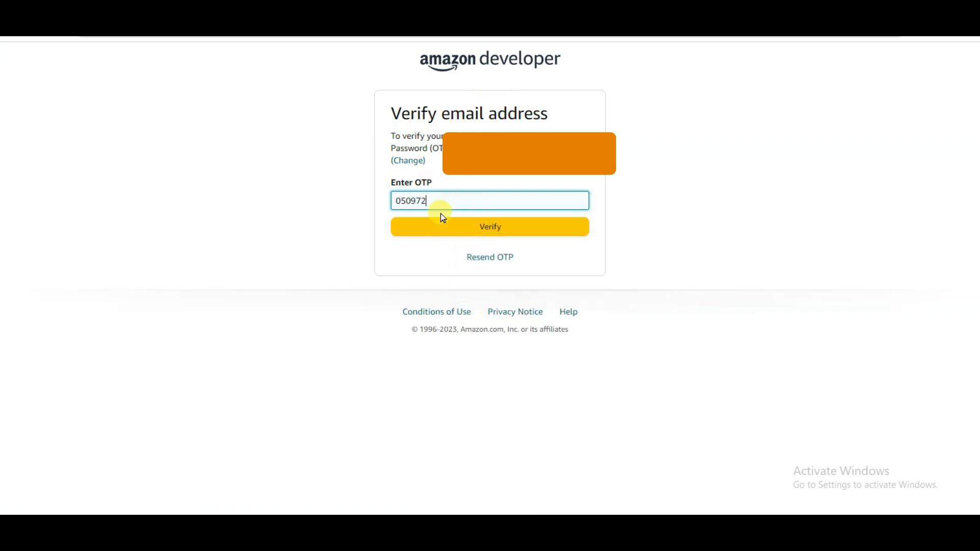
pyautogui.click(491, 227)
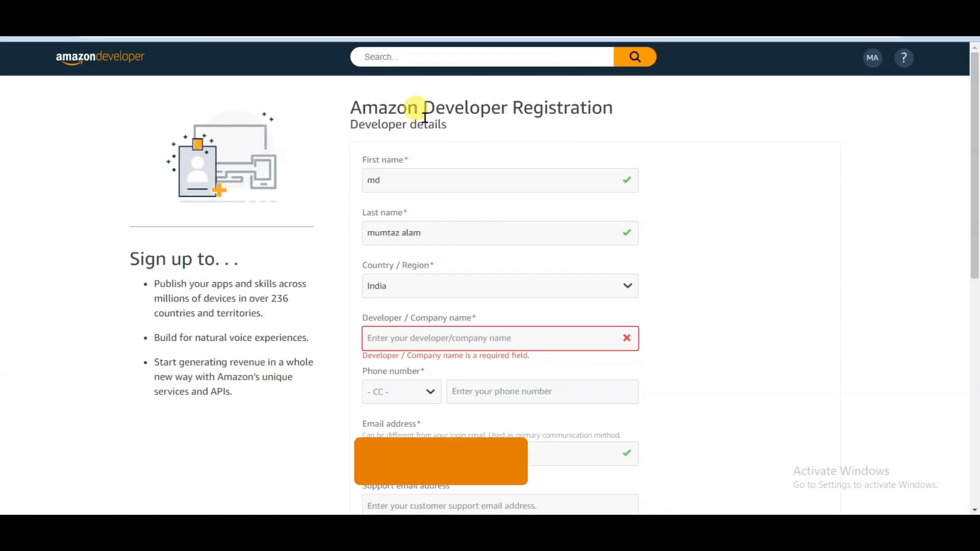
# Examine the Amazon Developer Registration form, covering the developer details, contact details and services agreement
pyautogui.moveTo(355, 102); pyautogui.dragTo(460, 126)
pyautogui.click(842, 167)
pyautogui.scroll(-1, 532, 217)
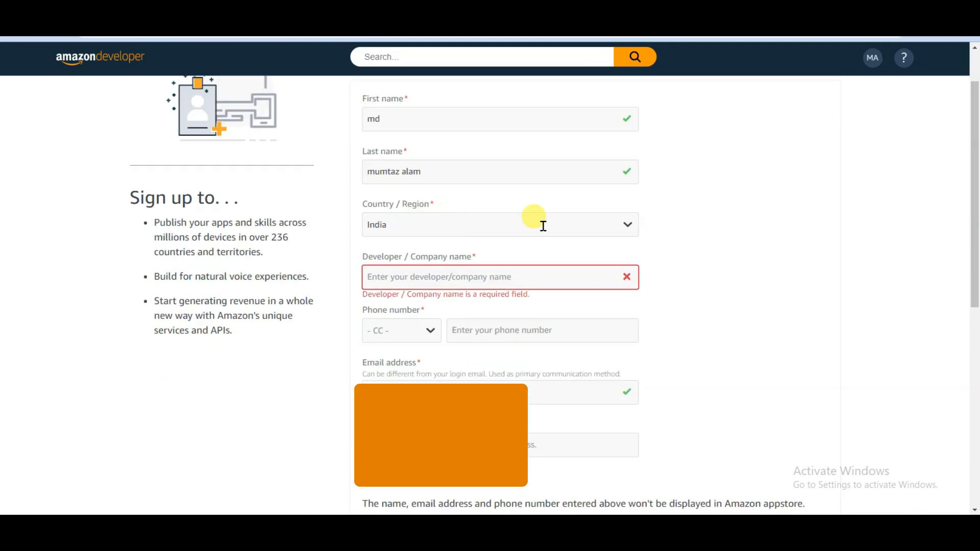
pyautogui.scroll(-2, 438, 151)
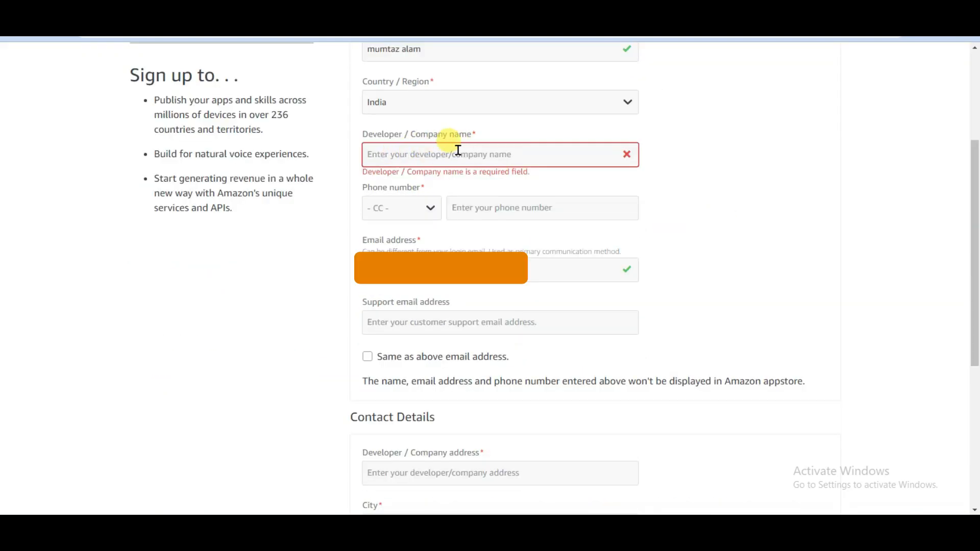
pyautogui.scroll(-1, 531, 163)
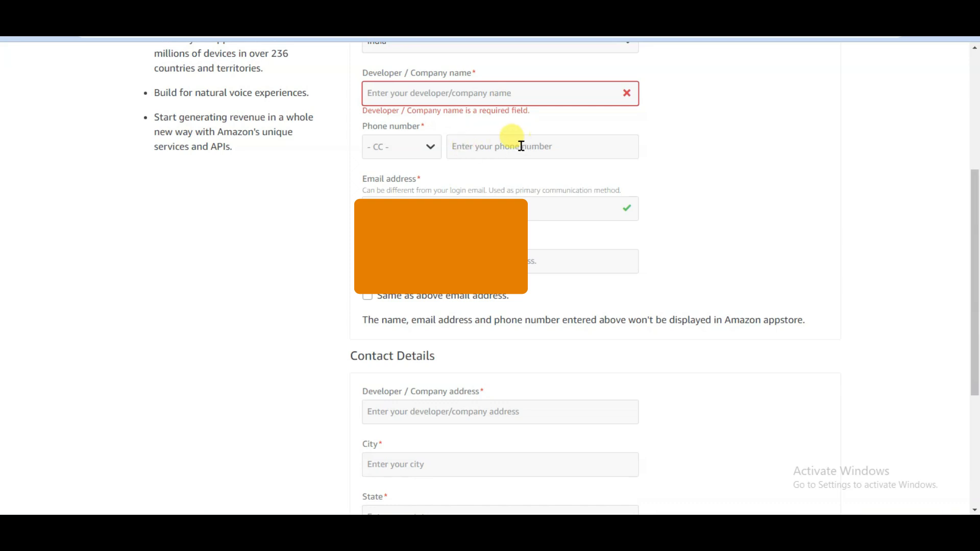
pyautogui.scroll(-4, 685, 167)
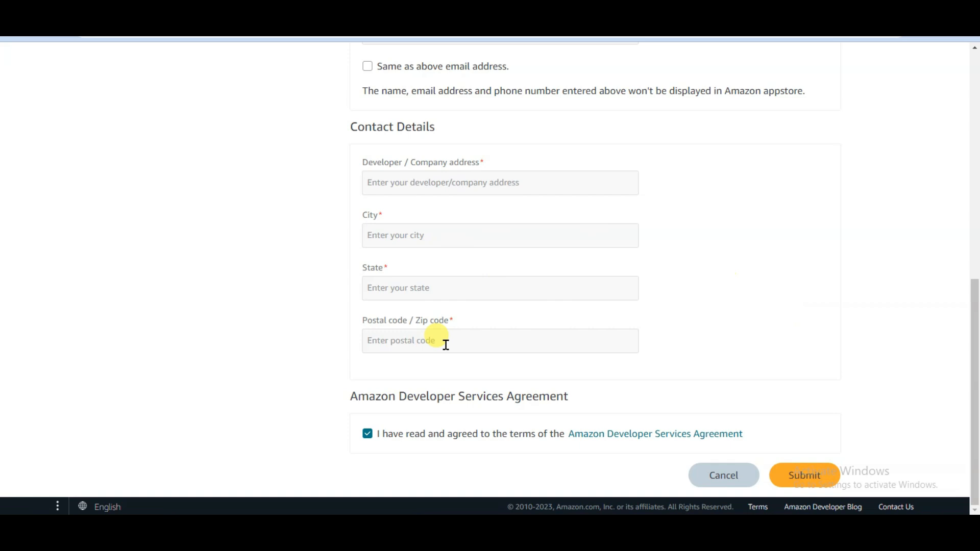
pyautogui.scroll(10, 580, 299)
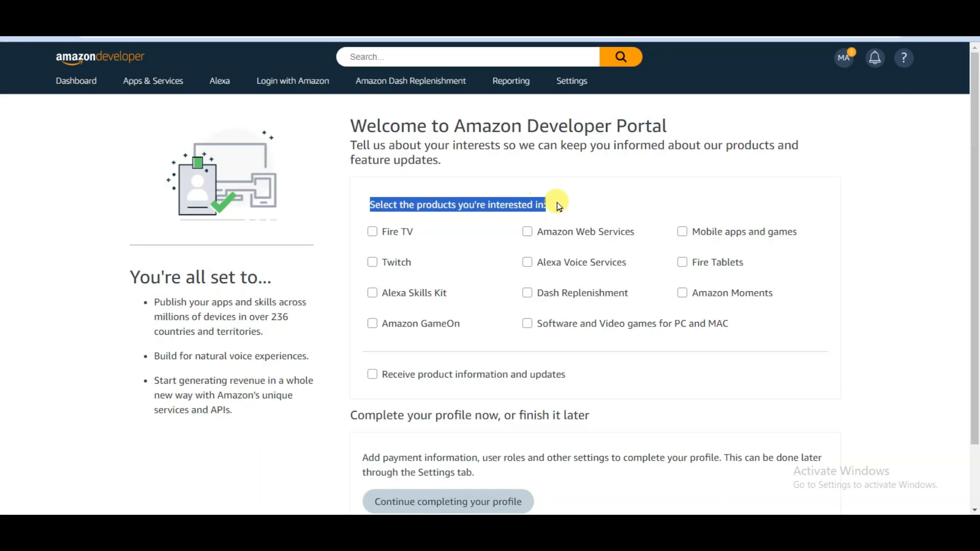
# Choose "Mobile apps and games" as the product of interest and start exploring the console
pyautogui.click(712, 234)
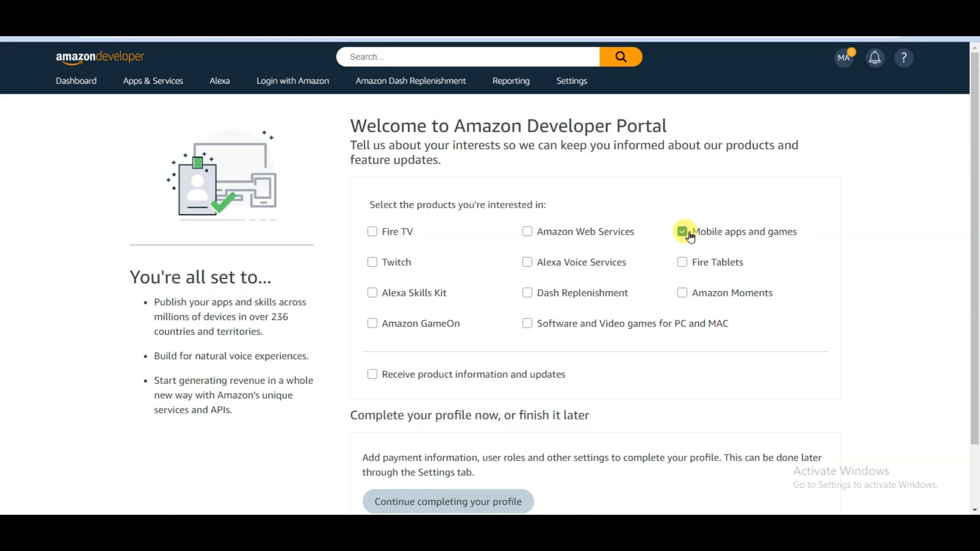
pyautogui.scroll(-2, 832, 244)
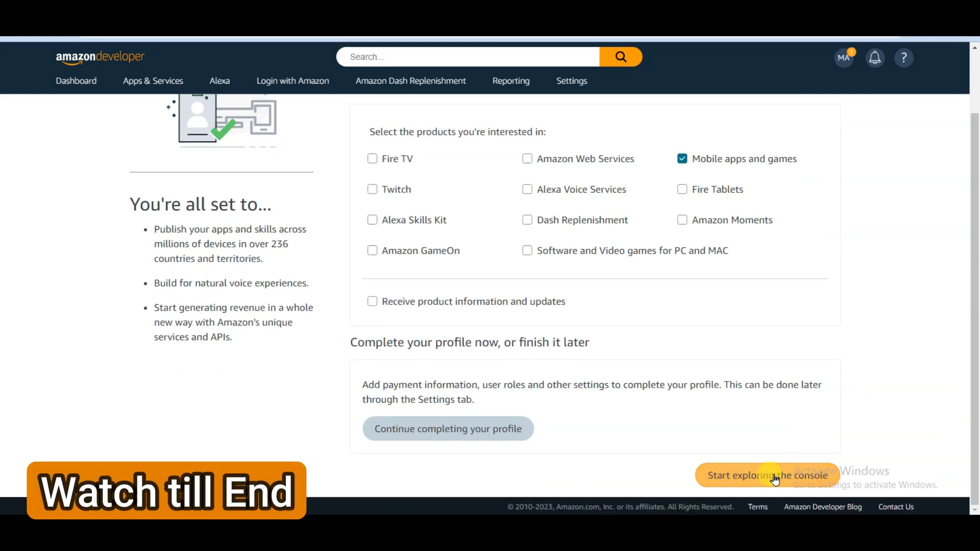
pyautogui.click(783, 476)
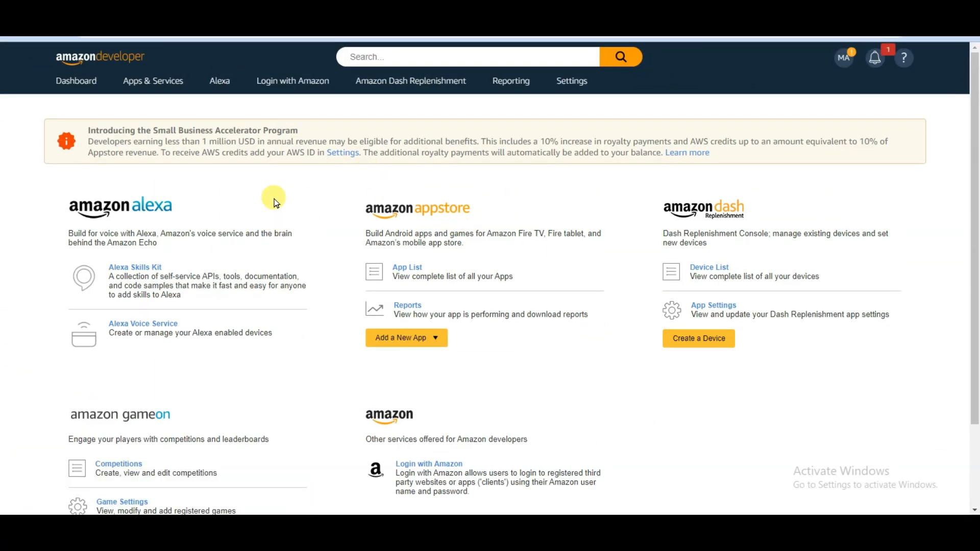
# Go to the My Apps list and add a new Android app
pyautogui.moveTo(151, 82)
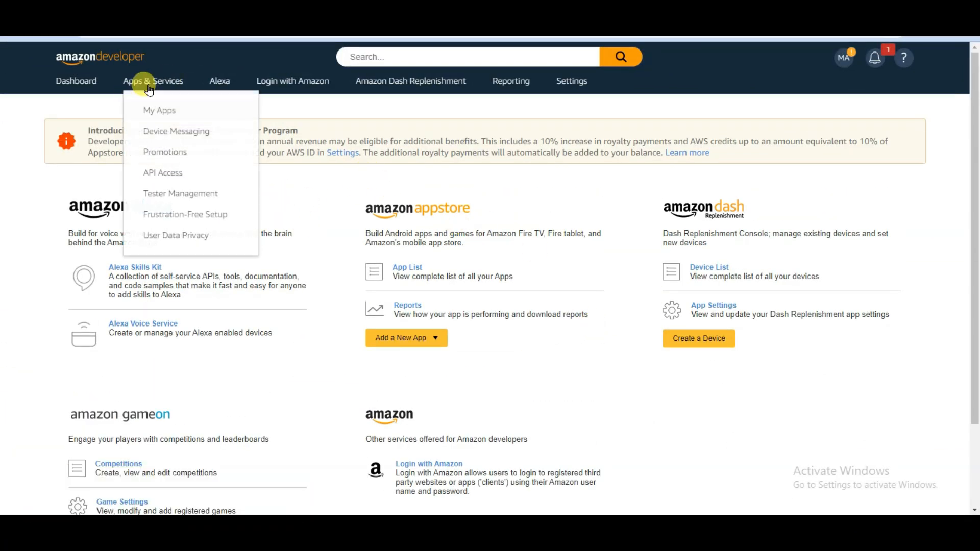
pyautogui.click(175, 111)
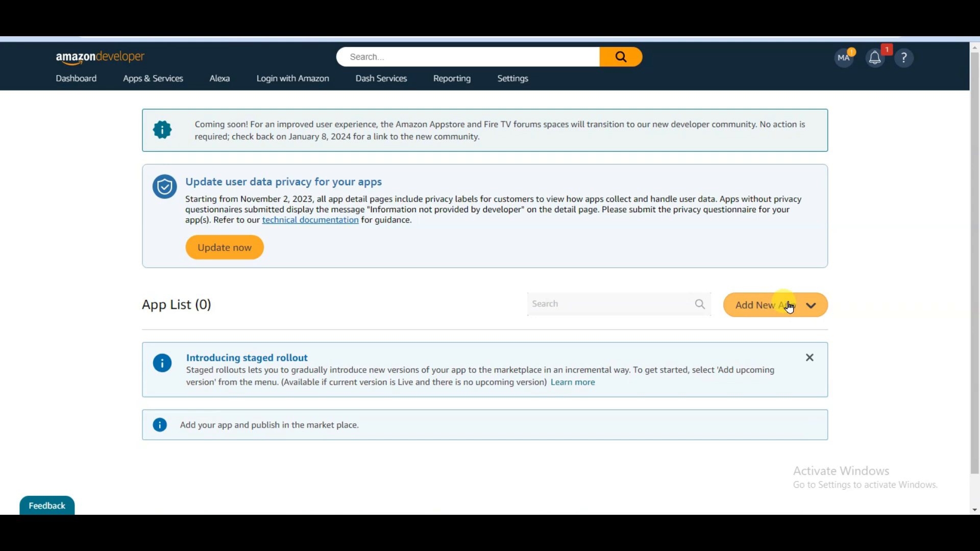
pyautogui.click(790, 308)
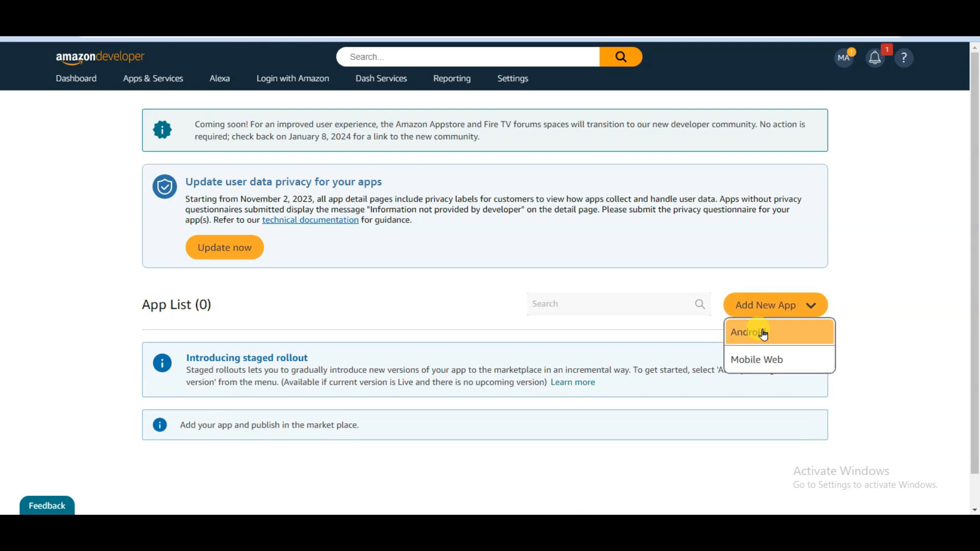
pyautogui.click(805, 338)
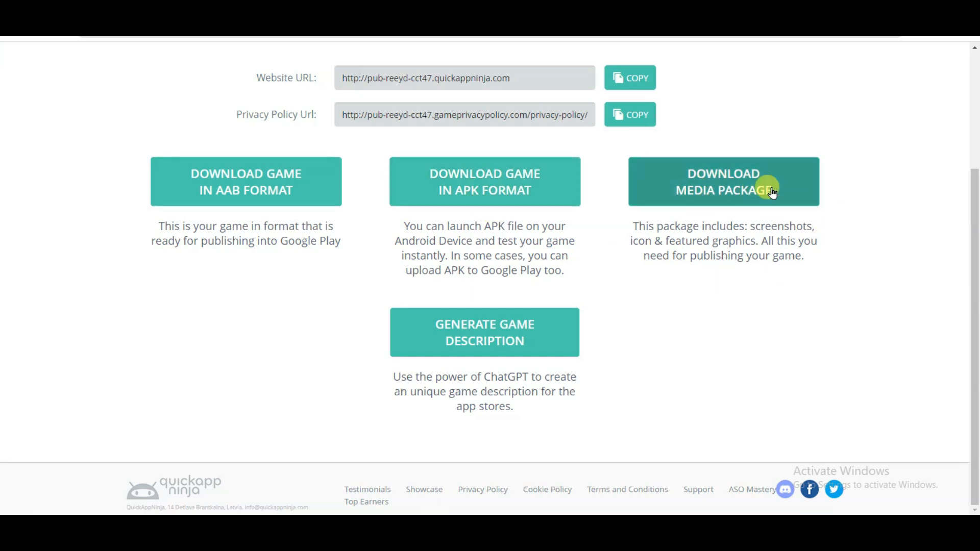
# In QuickAppNinja, examine what the game's media package includes and the option to generate a game description
pyautogui.doubleClick(794, 226)
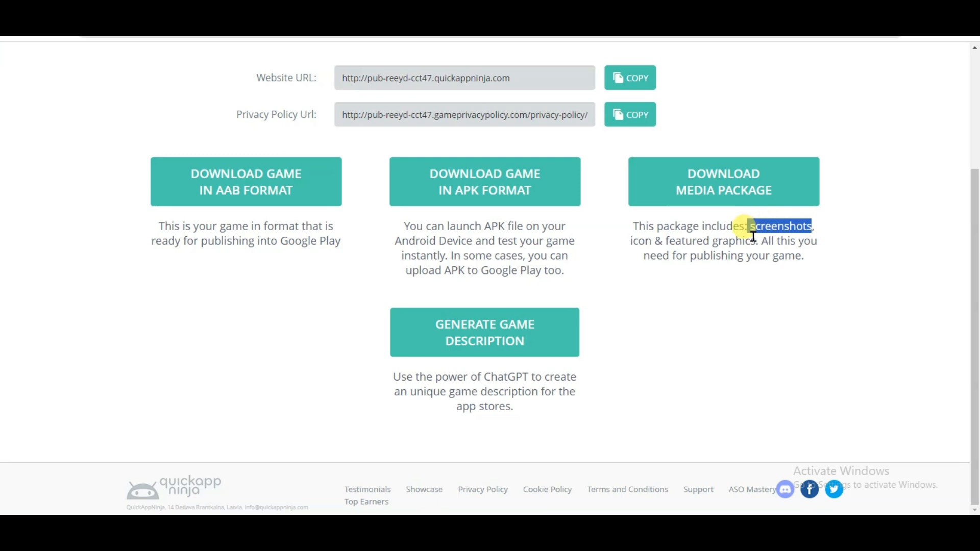
pyautogui.click(672, 246)
pyautogui.moveTo(629, 241); pyautogui.dragTo(746, 241)
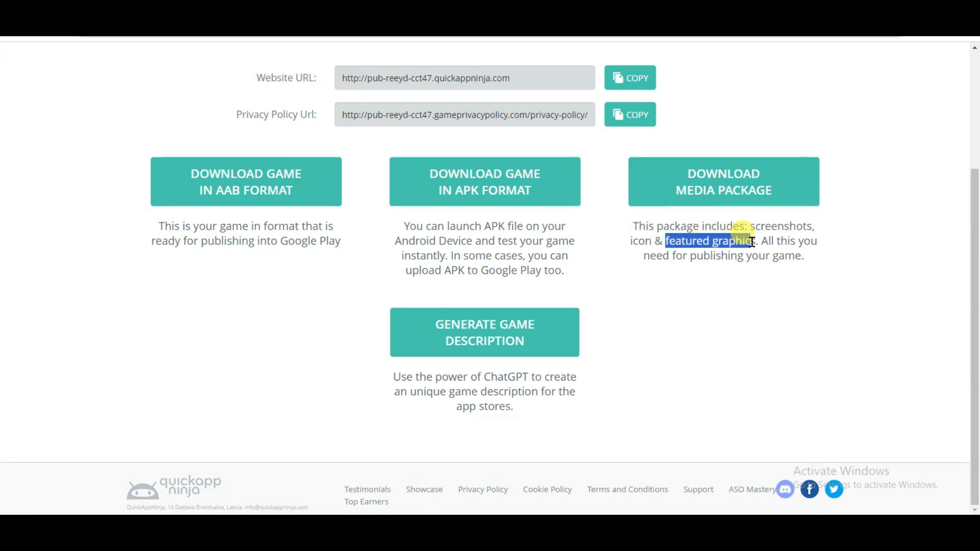
pyautogui.click(770, 245)
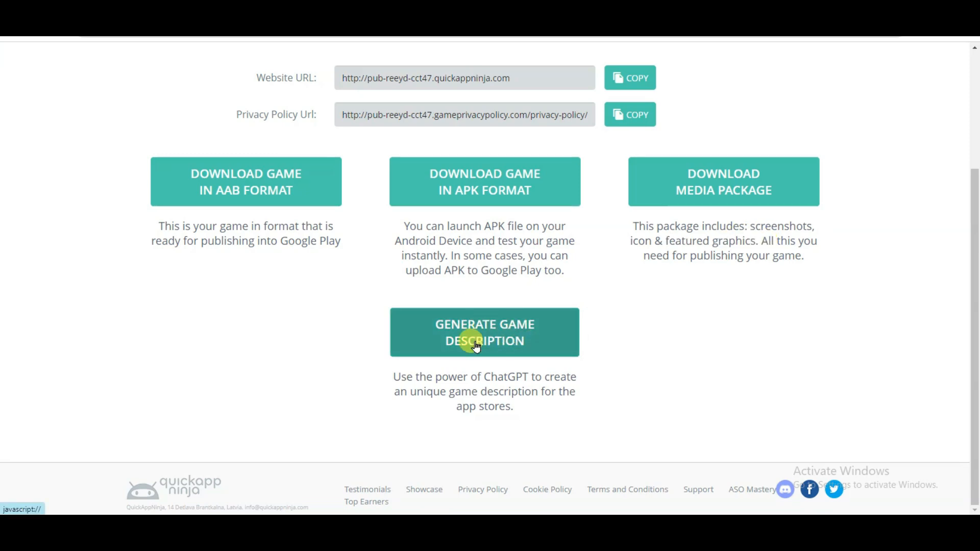
pyautogui.scroll(1, 764, 327)
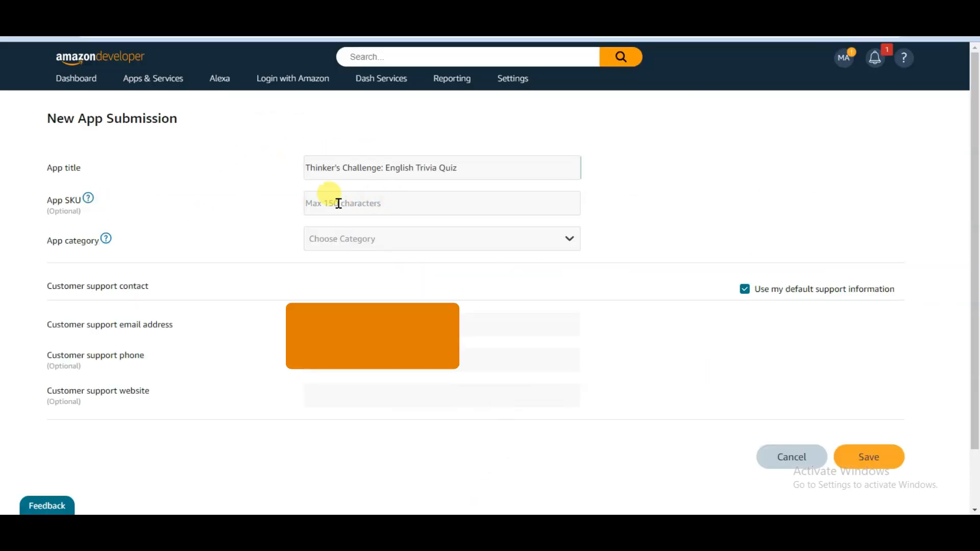
# Categorize the app "Thinker's Challenge: English Trivia Quiz" as Games with sub-category Brain & Puzzle, and mark the Multiplayer feature
pyautogui.scroll(-1, 325, 208)
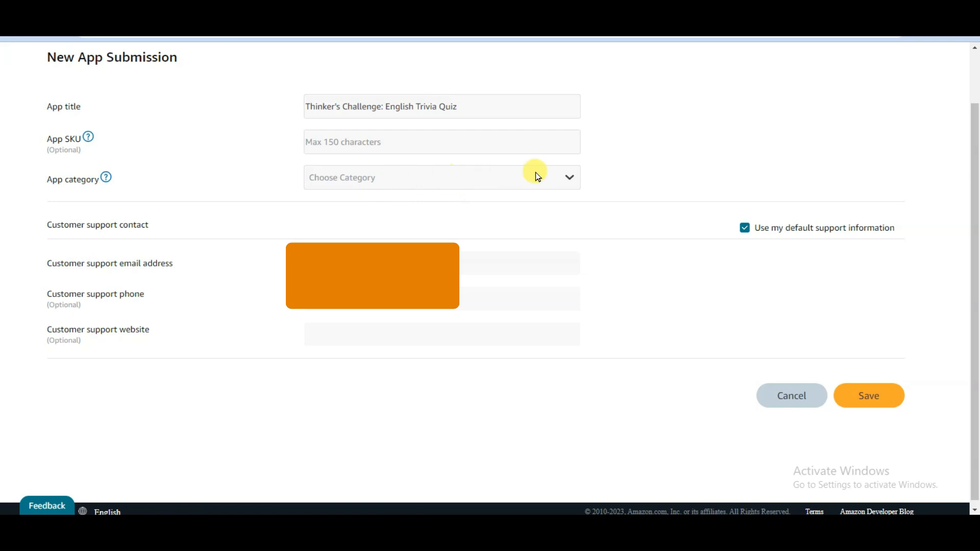
pyautogui.click(515, 180)
pyautogui.click(329, 377)
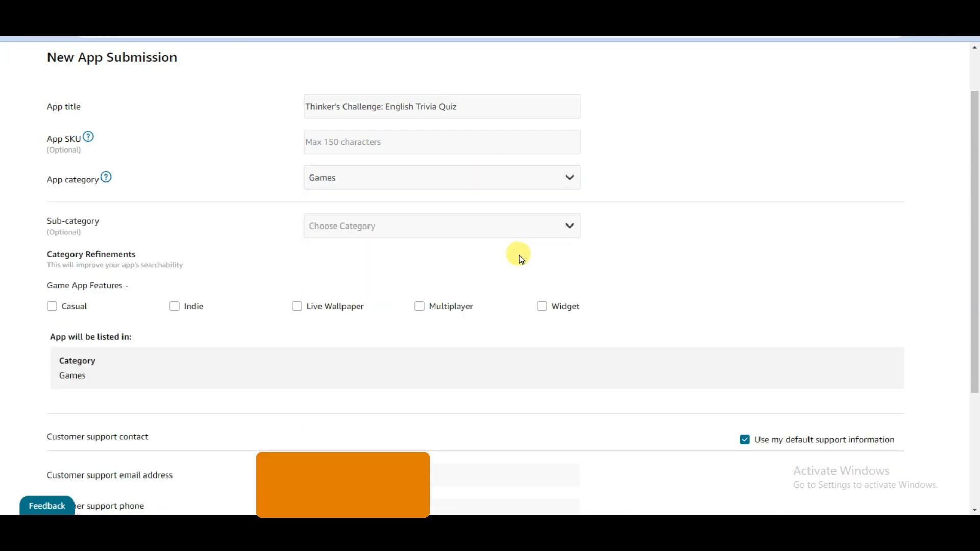
pyautogui.click(539, 224)
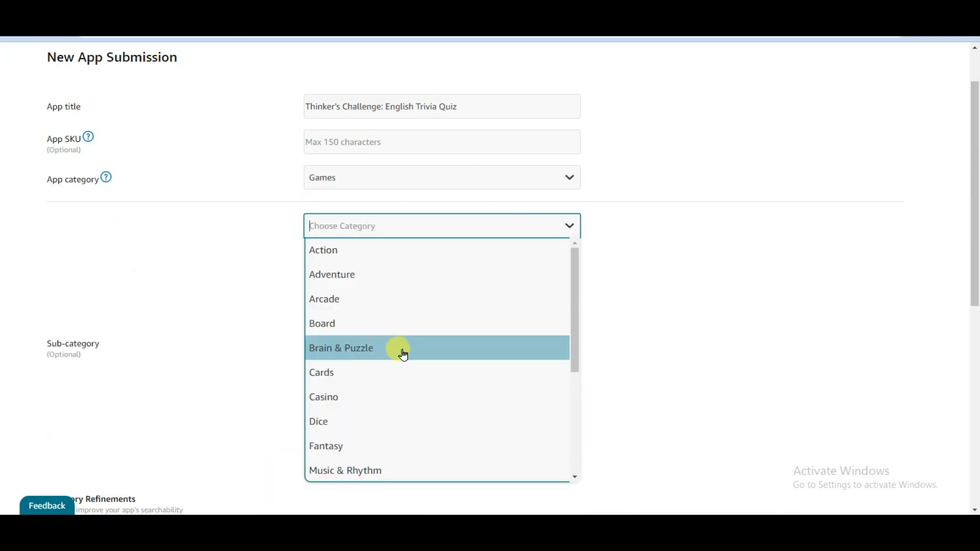
pyautogui.click(385, 348)
pyautogui.click(419, 306)
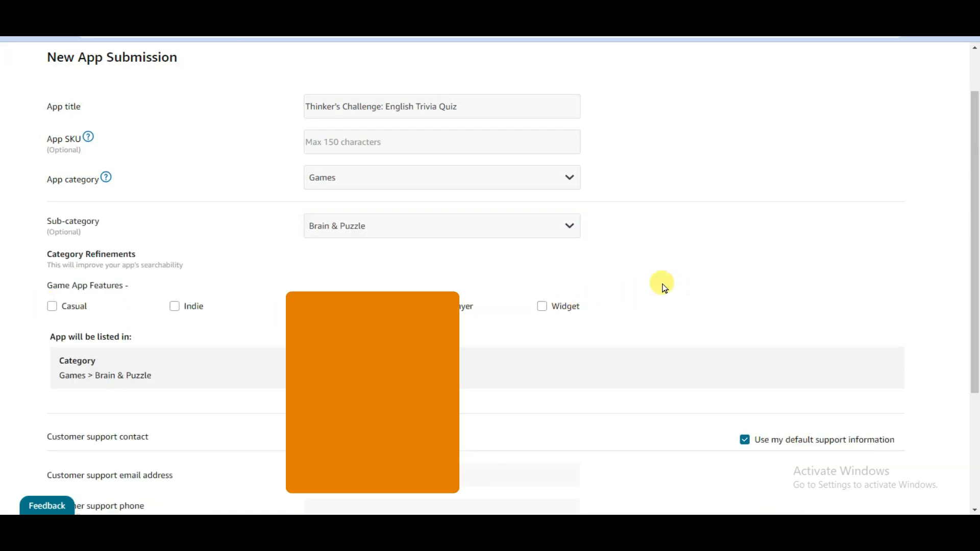
# Save the new app submission and dismiss the introduction to the new submission experience
pyautogui.scroll(-3, 663, 286)
pyautogui.click(868, 438)
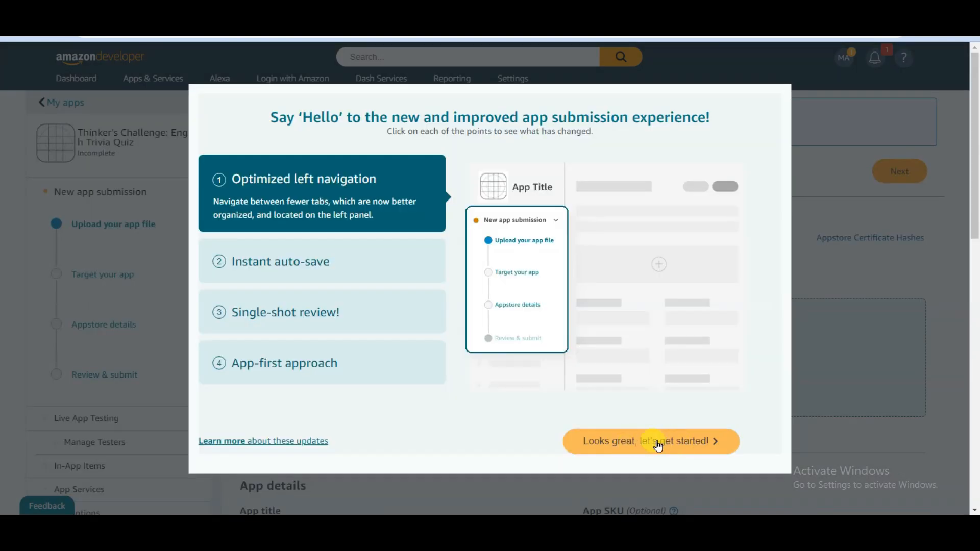
pyautogui.click(655, 442)
pyautogui.moveTo(242, 285); pyautogui.dragTo(338, 281)
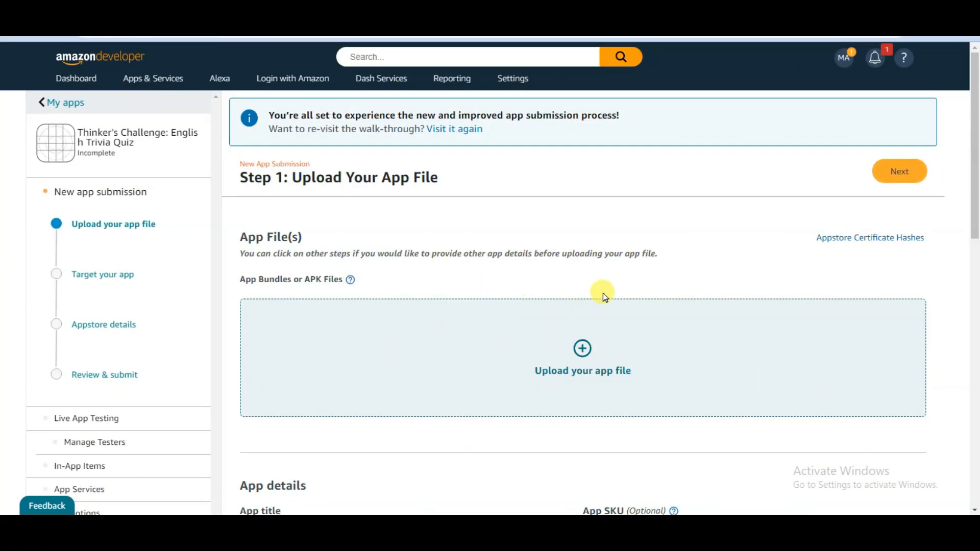
# Upload the file "Thinker's Challenge English Trivia Quiz.apk" from Downloads as the app file
pyautogui.click(584, 360)
pyautogui.click(223, 127)
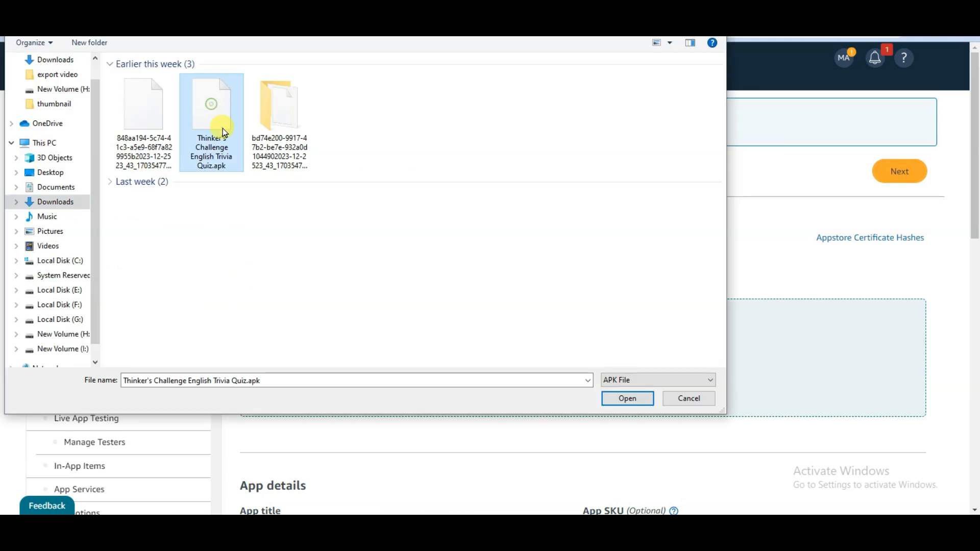
pyautogui.click(629, 399)
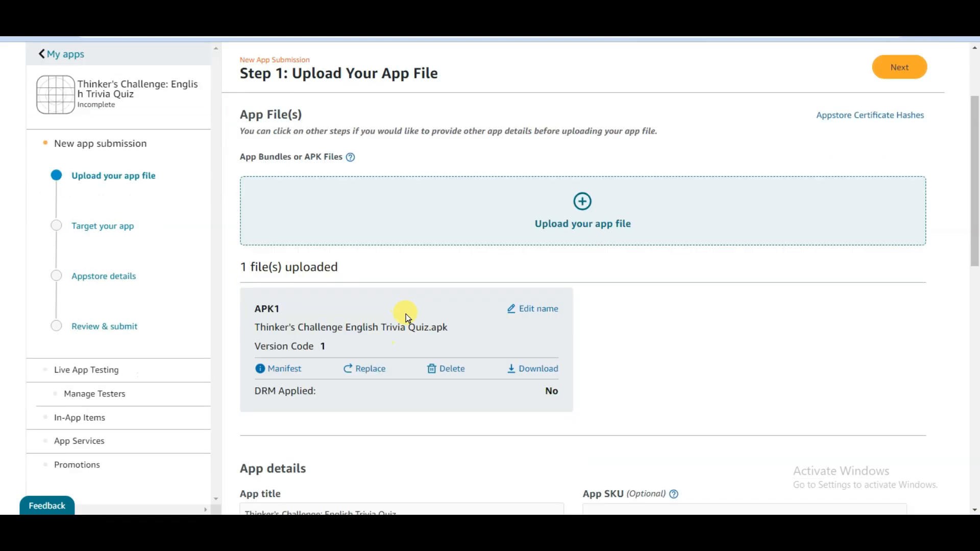
# Open the uploaded APK's manifest details and copy its package name
pyautogui.scroll(-2, 406, 333)
pyautogui.click(280, 378)
pyautogui.moveTo(488, 144); pyautogui.dragTo(679, 153)
pyautogui.hotkey('ctrl', 'c')
pyautogui.rightClick(673, 159)
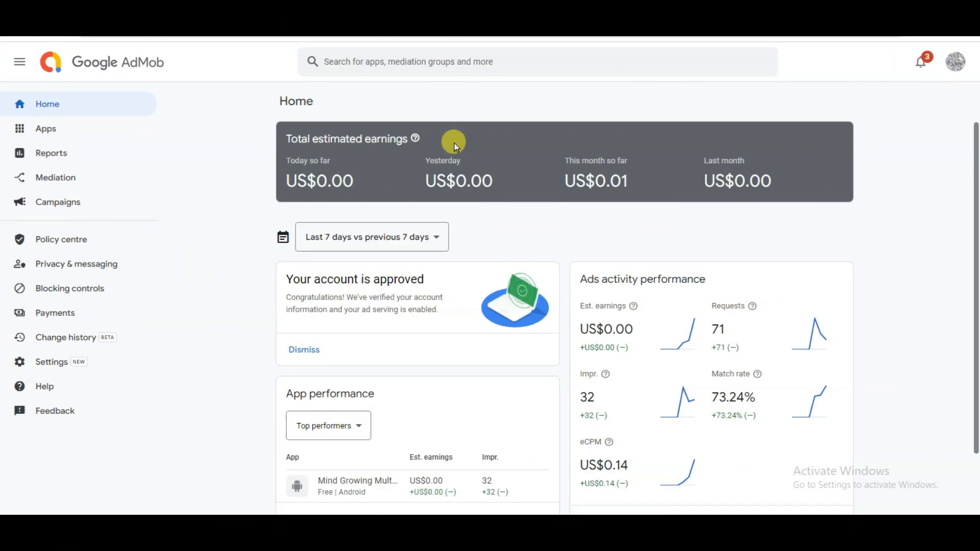
# In Google AdMob, open the Mind Growing Multi Quiz app and examine its ads activity performance, including impressions
pyautogui.click(81, 131)
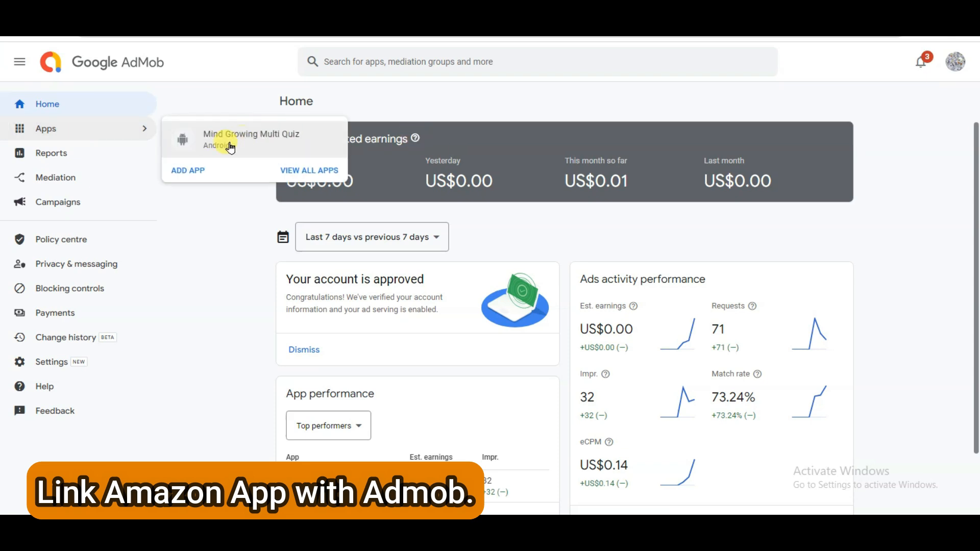
pyautogui.click(231, 144)
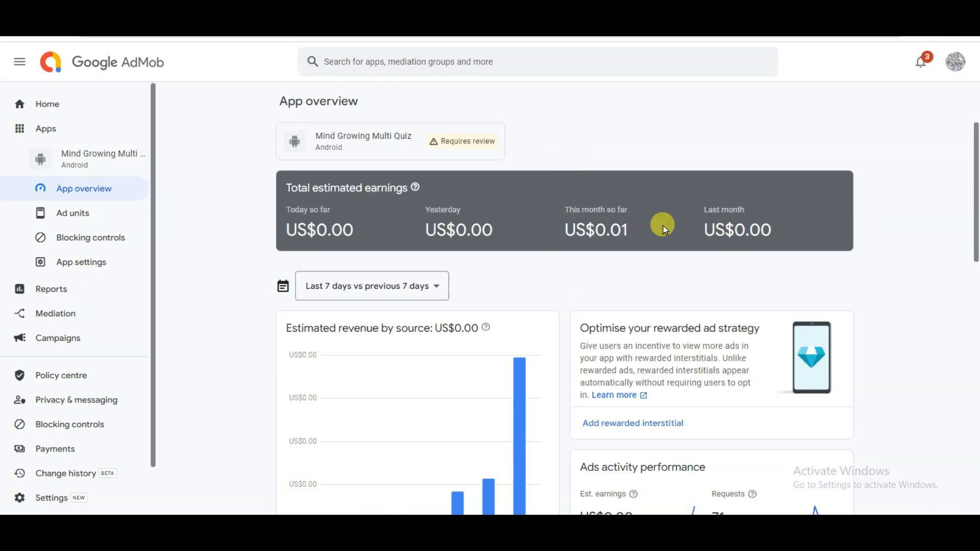
pyautogui.scroll(-5, 616, 224)
pyautogui.tripleClick(647, 225)
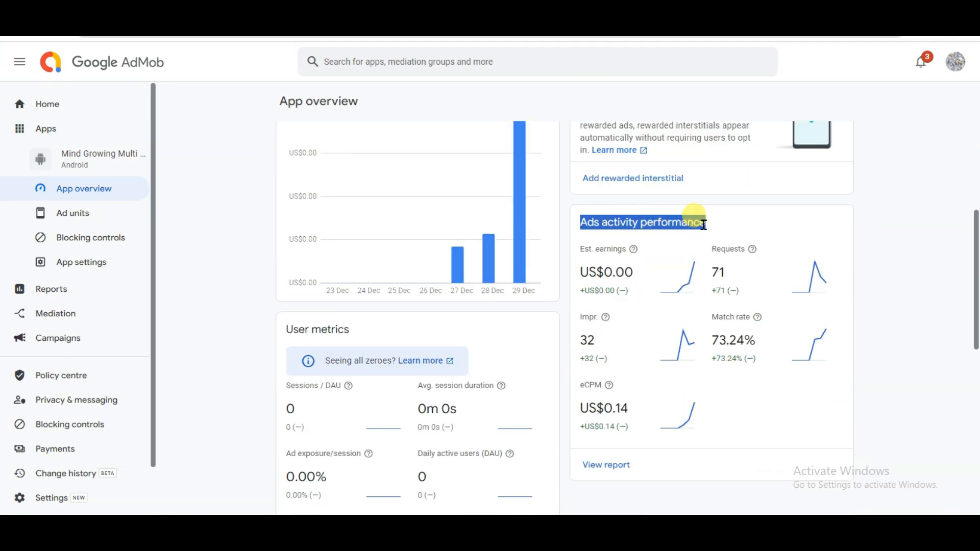
pyautogui.click(770, 220)
pyautogui.moveTo(578, 342); pyautogui.dragTo(608, 340)
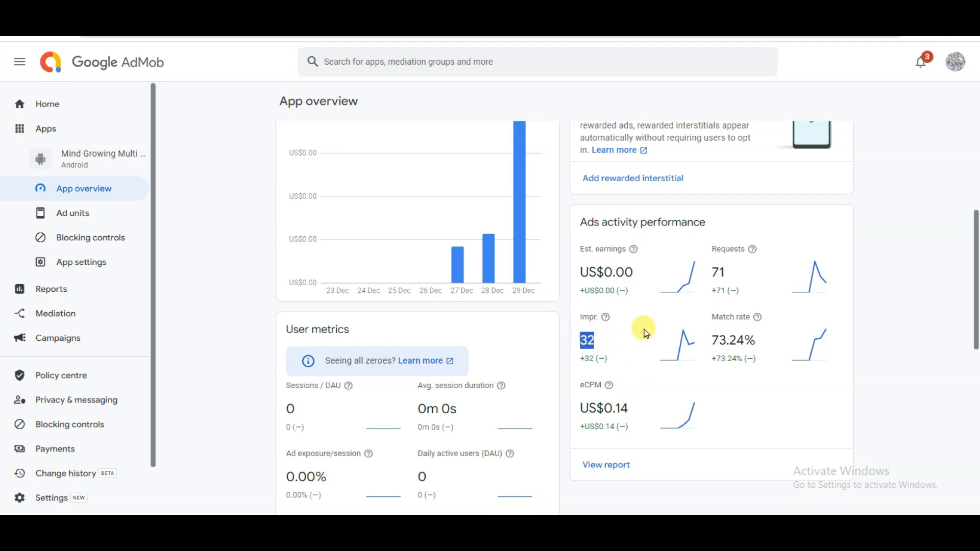
pyautogui.scroll(5, 645, 333)
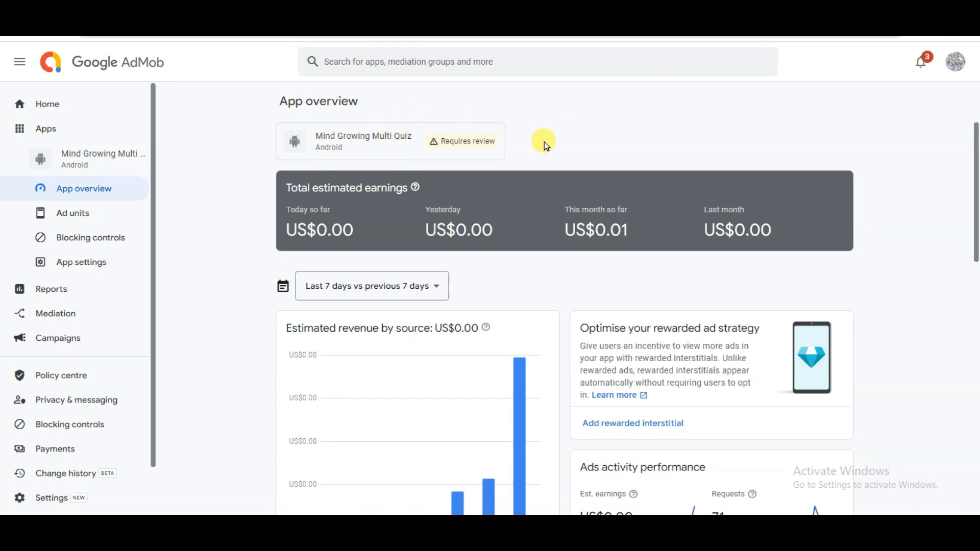
# In the AdMob app's settings, add Amazon Appstore as its app store and continue to the package name confirmation
pyautogui.click(104, 264)
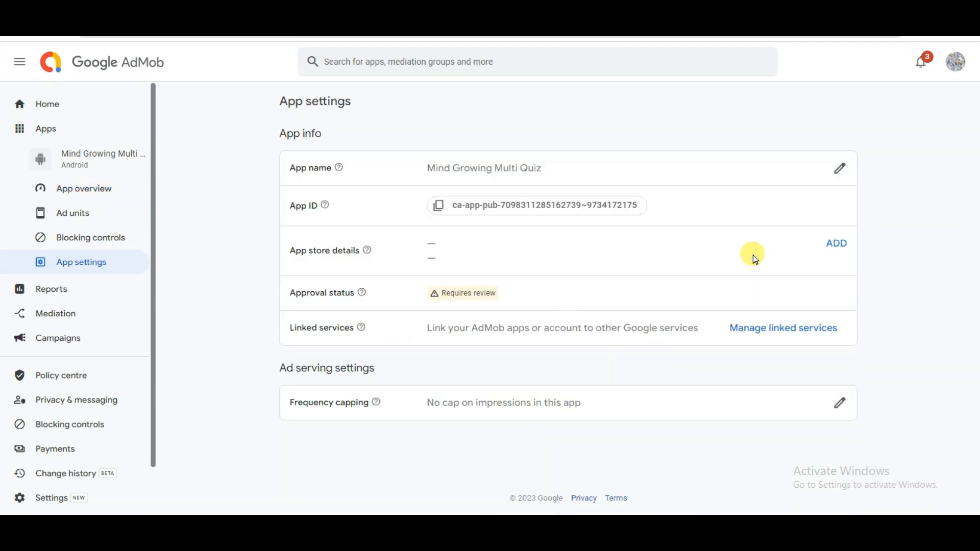
pyautogui.click(823, 245)
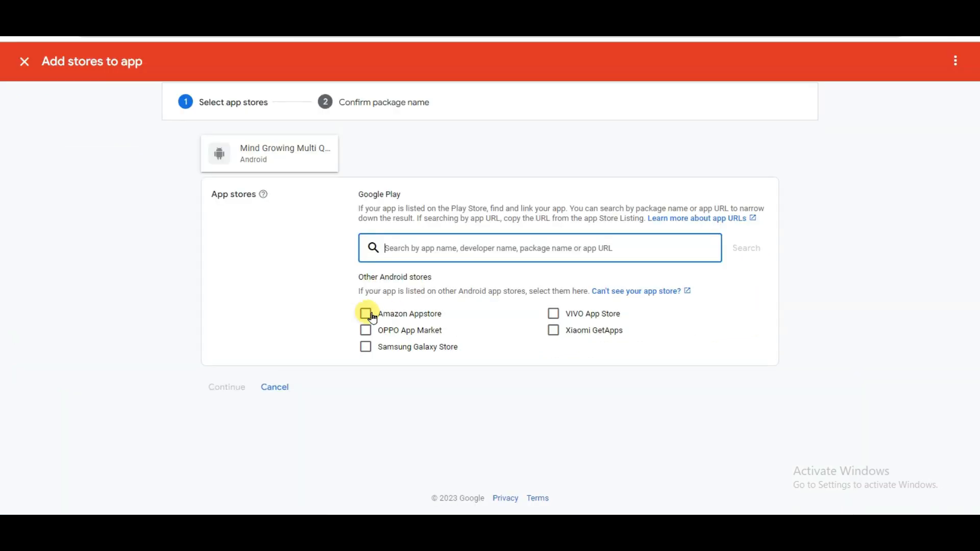
pyautogui.click(368, 315)
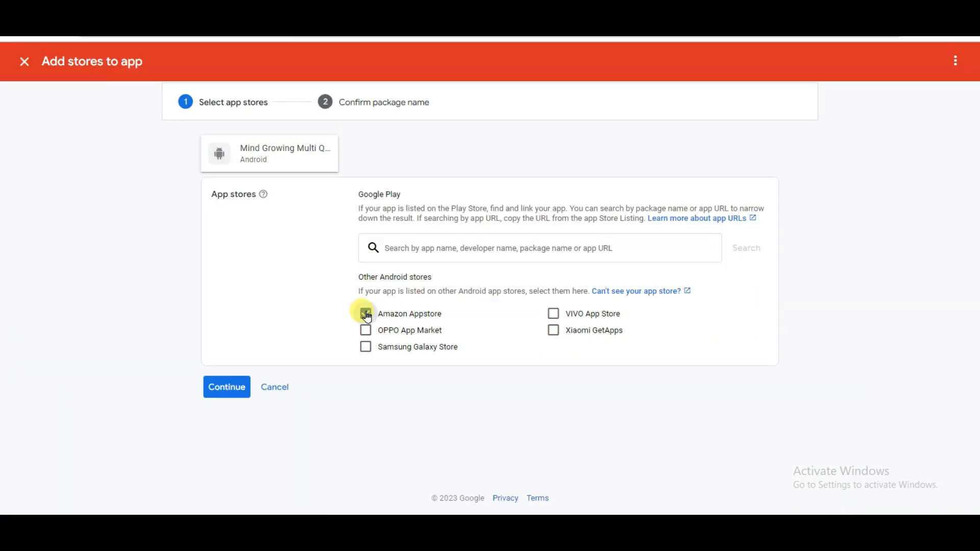
pyautogui.click(220, 385)
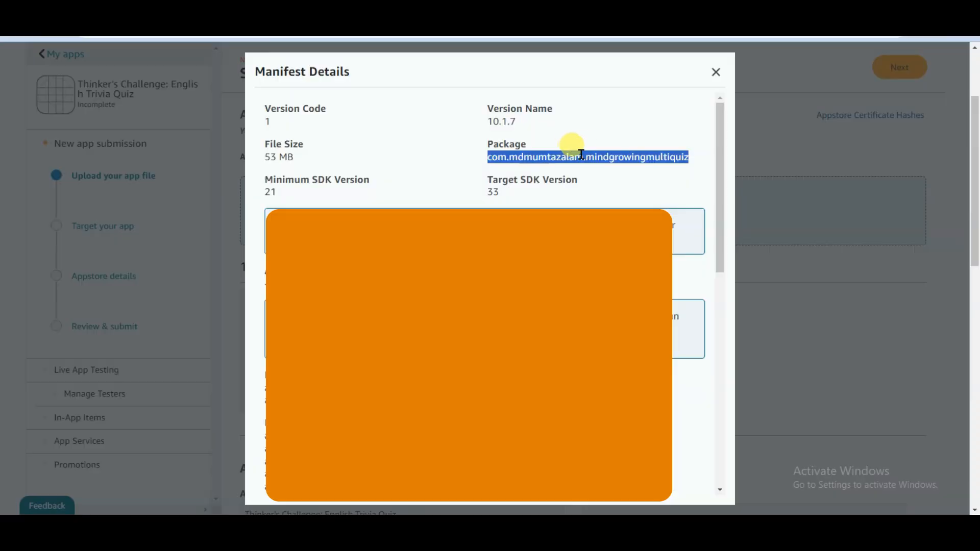
# Copy the package name from the Amazon manifest details, enter it in AdMob, save the store link and check the approval status
pyautogui.rightClick(581, 158)
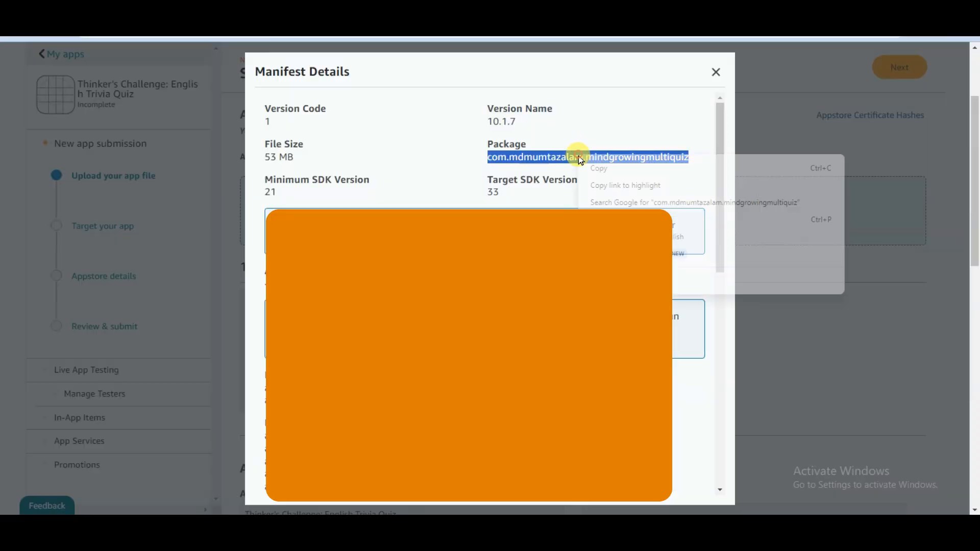
pyautogui.click(598, 170)
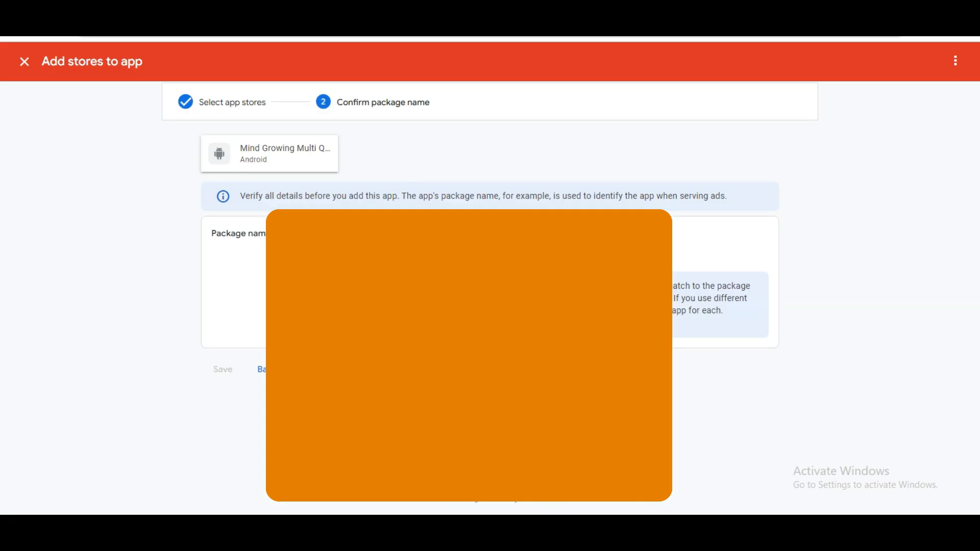
pyautogui.rightClick(408, 243)
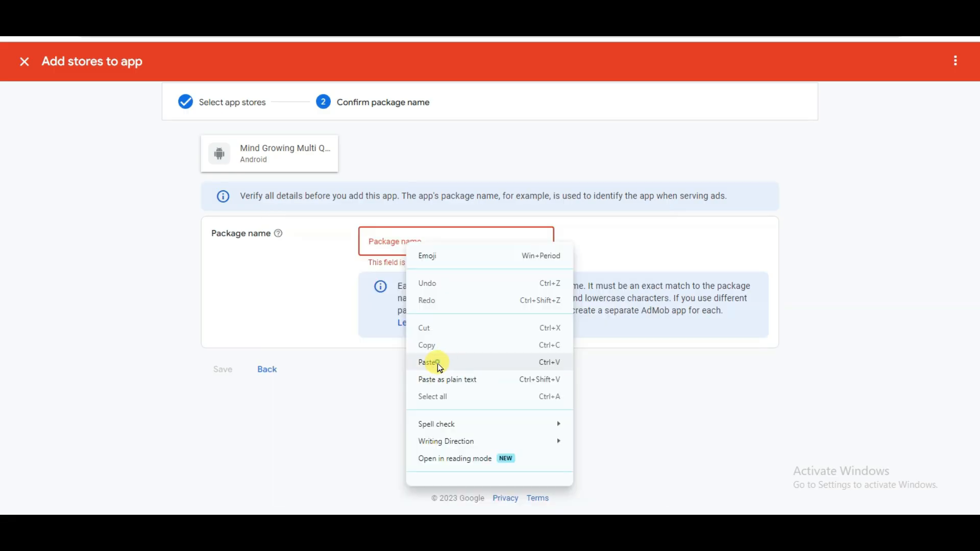
pyautogui.click(437, 364)
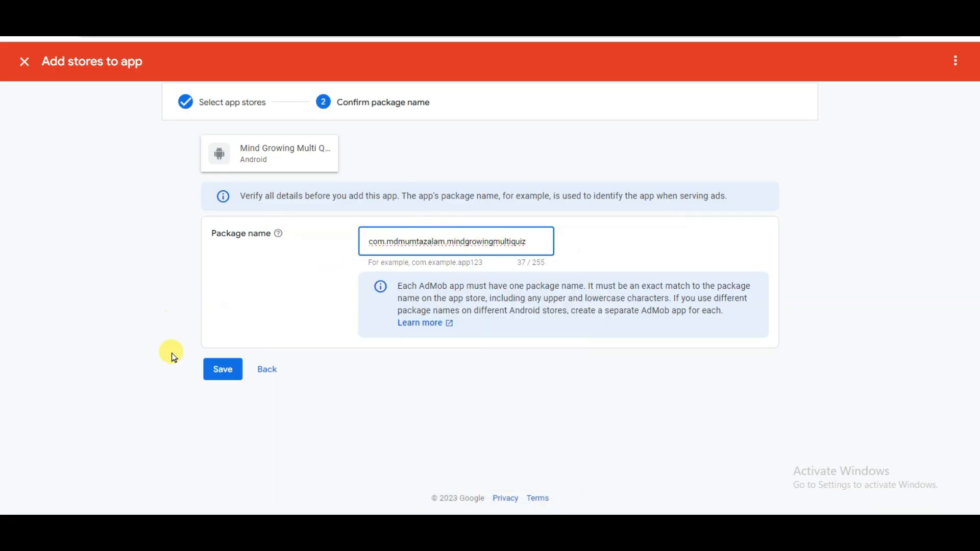
pyautogui.click(219, 369)
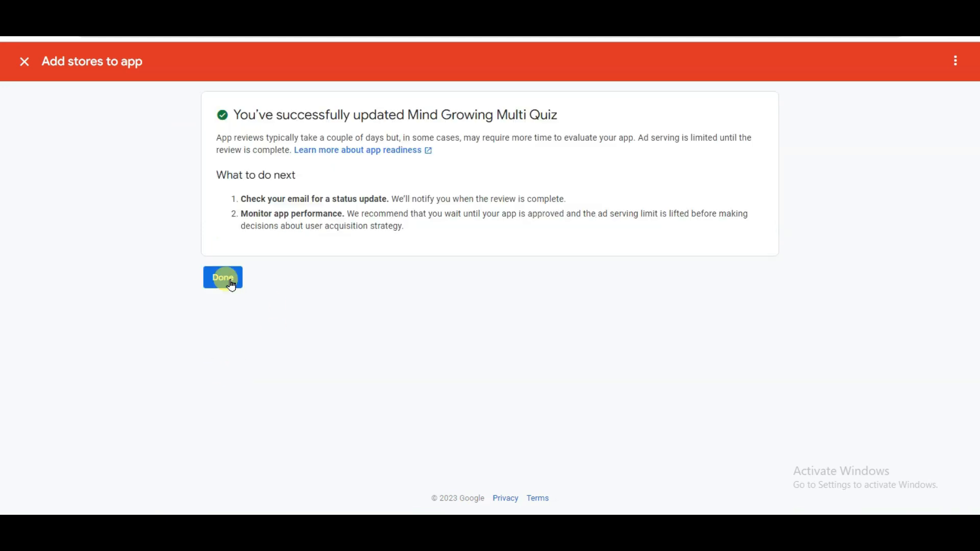
pyautogui.click(224, 279)
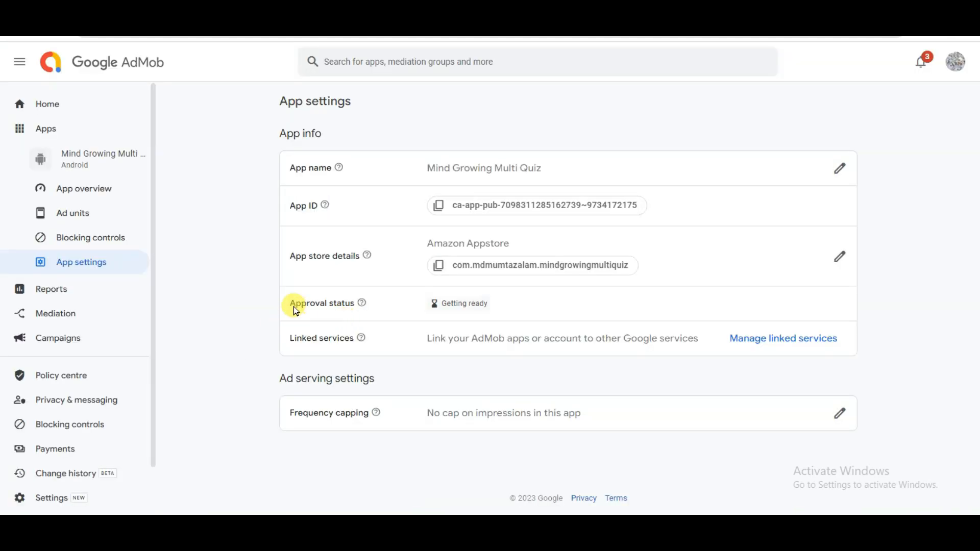
pyautogui.moveTo(489, 305); pyautogui.dragTo(442, 316)
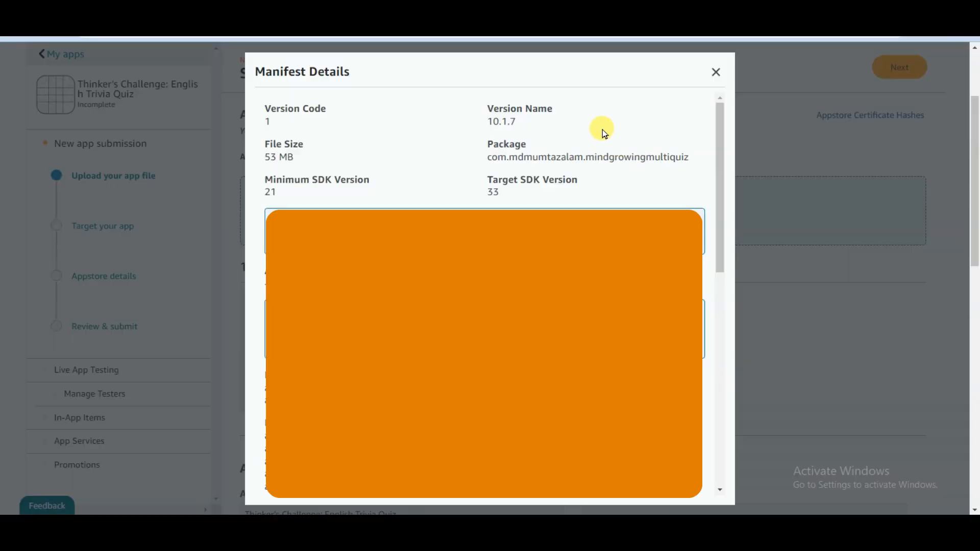
# Back in the Amazon submission, close the manifest details and mark English as the supported language
pyautogui.click(717, 77)
pyautogui.scroll(-7, 713, 309)
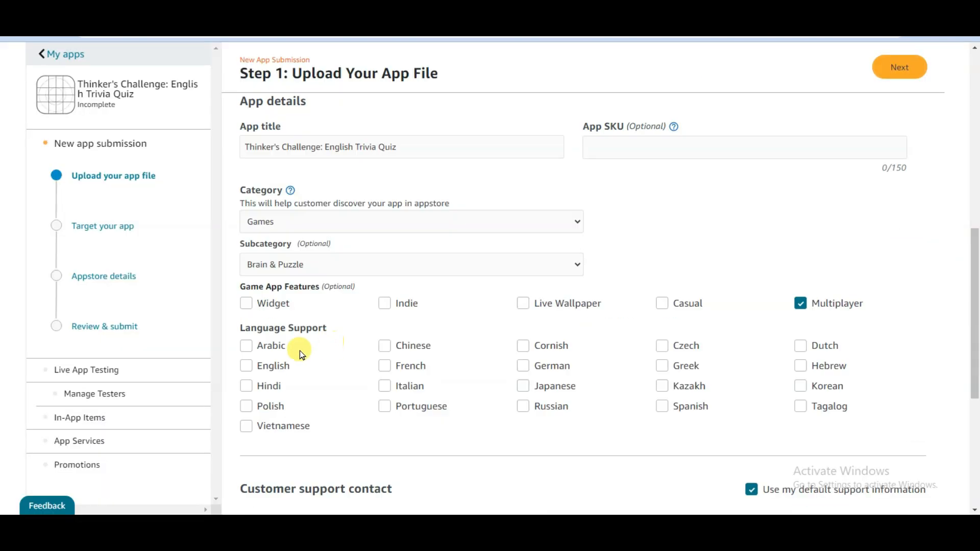
pyautogui.click(247, 368)
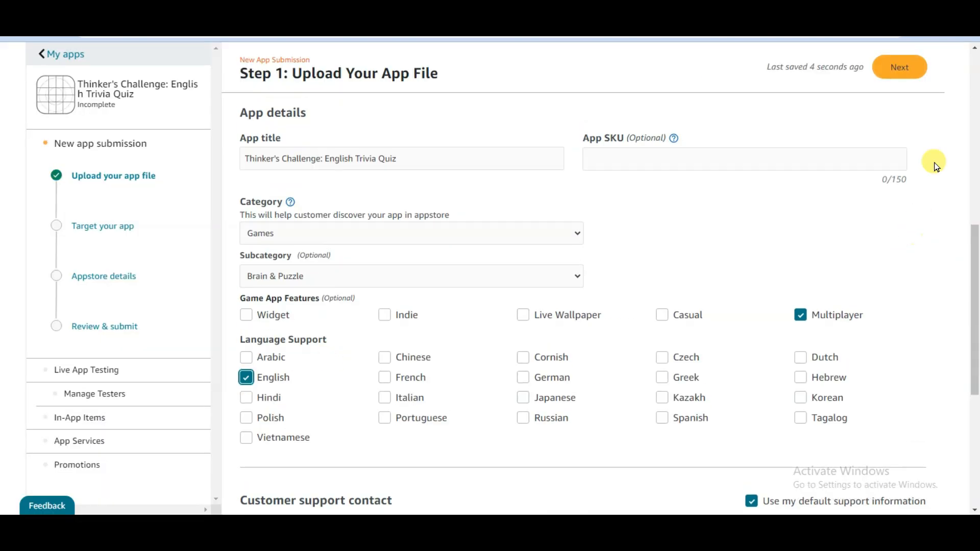
# Proceed to the app targeting step and select the 16-17 and 18+ years of age groups as the target audience
pyautogui.click(883, 71)
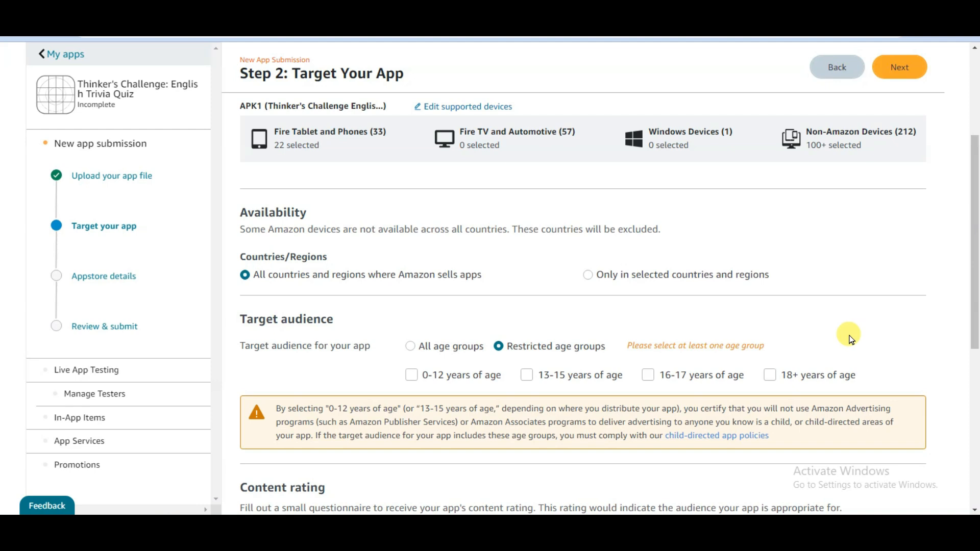
pyautogui.click(649, 376)
pyautogui.click(771, 375)
# Open the content rating questionnaire and answer None for violence, cartoon violence, drugs, nudity, sex, intolerance and profanity
pyautogui.scroll(-5, 838, 345)
pyautogui.moveTo(240, 242); pyautogui.dragTo(351, 246)
pyautogui.click(352, 245)
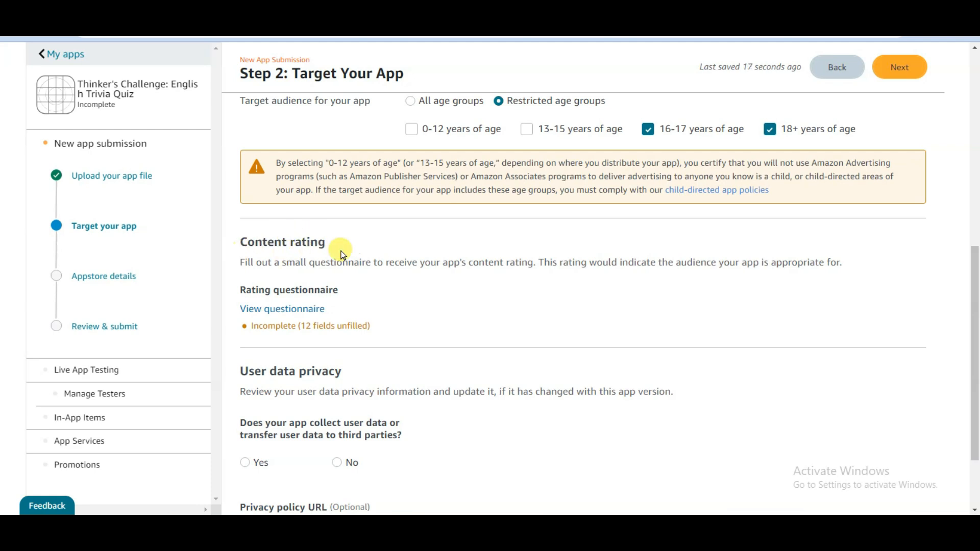
pyautogui.click(272, 313)
pyautogui.click(502, 235)
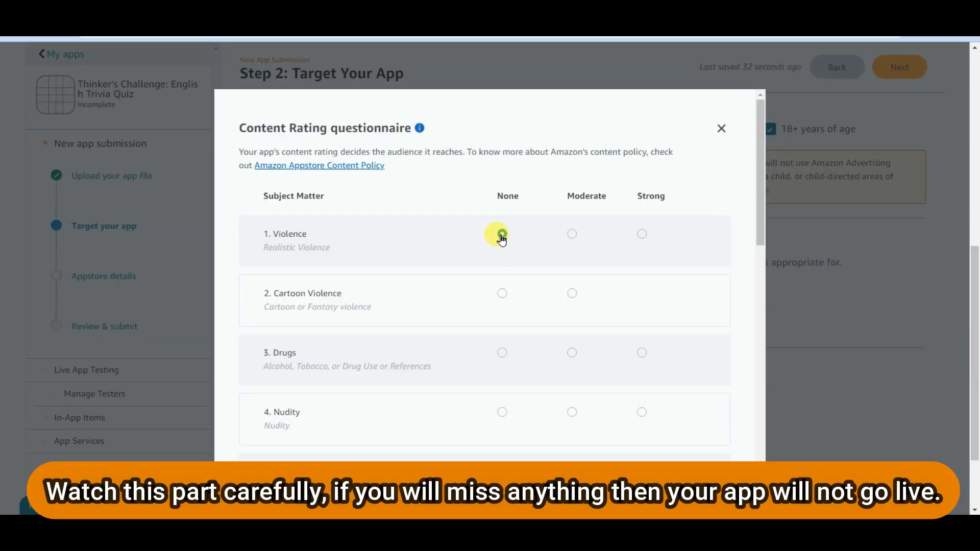
pyautogui.click(502, 294)
pyautogui.scroll(-2, 500, 236)
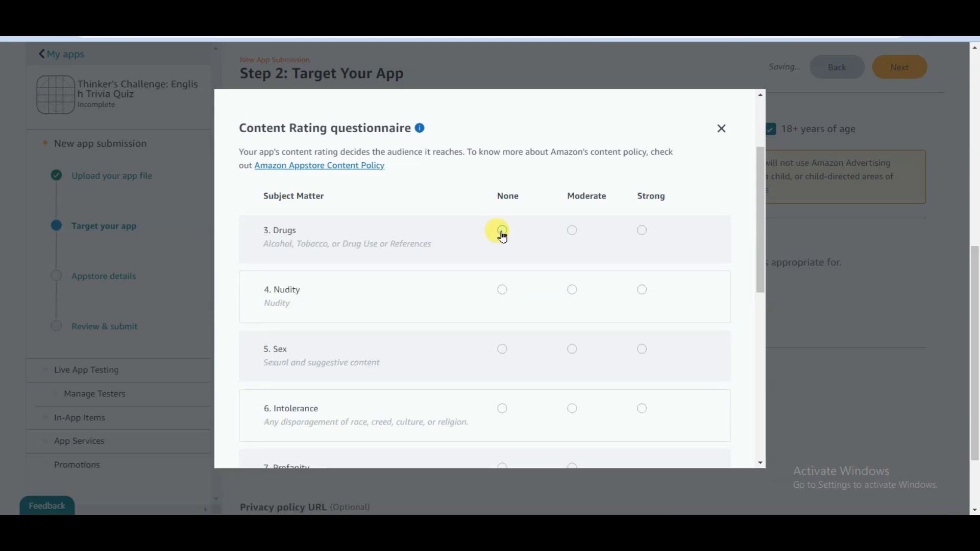
pyautogui.click(502, 290)
pyautogui.click(503, 352)
pyautogui.scroll(-2, 436, 305)
pyautogui.click(502, 287)
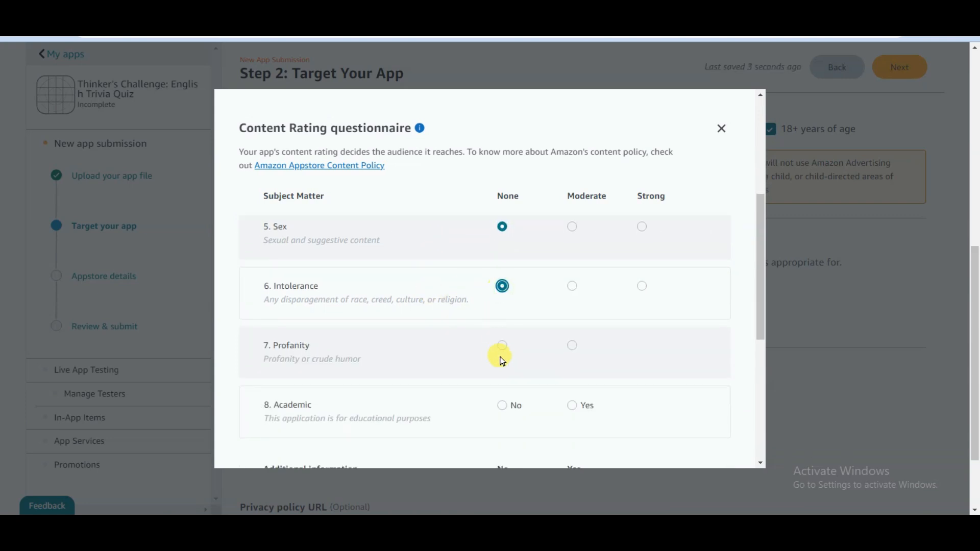
pyautogui.scroll(-3, 452, 321)
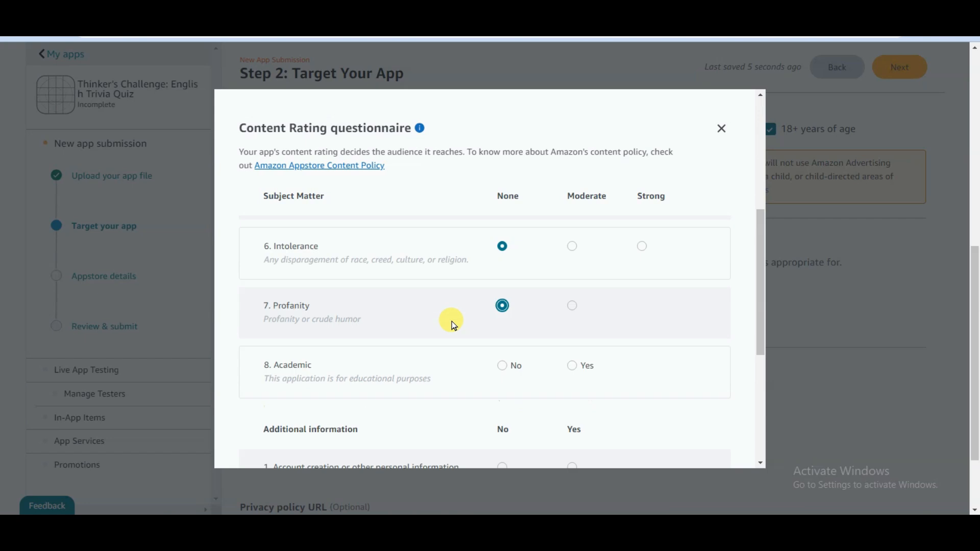
# In the questionnaire, answer Yes for academic purpose, No for account creation or personal information collection, and Yes for advertisements
pyautogui.moveTo(428, 297); pyautogui.dragTo(264, 297)
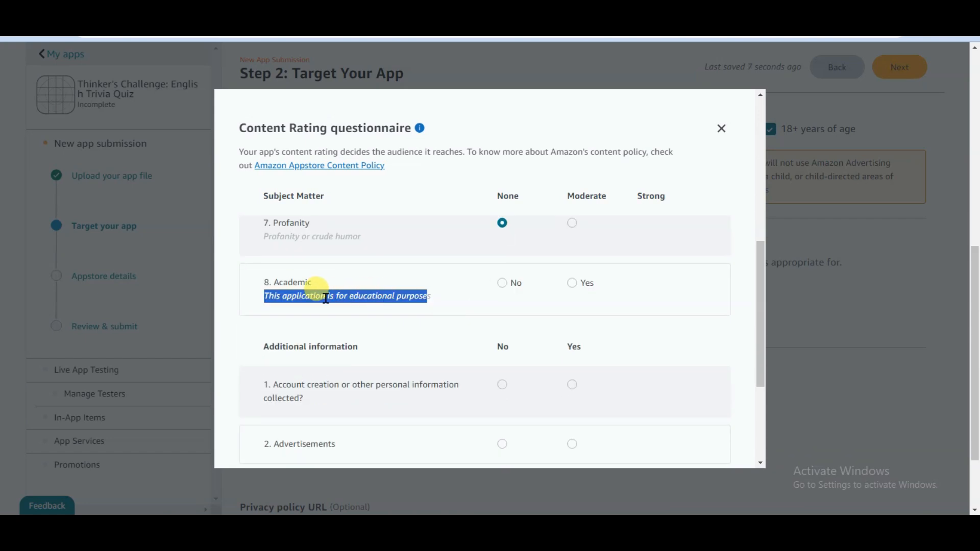
pyautogui.click(440, 300)
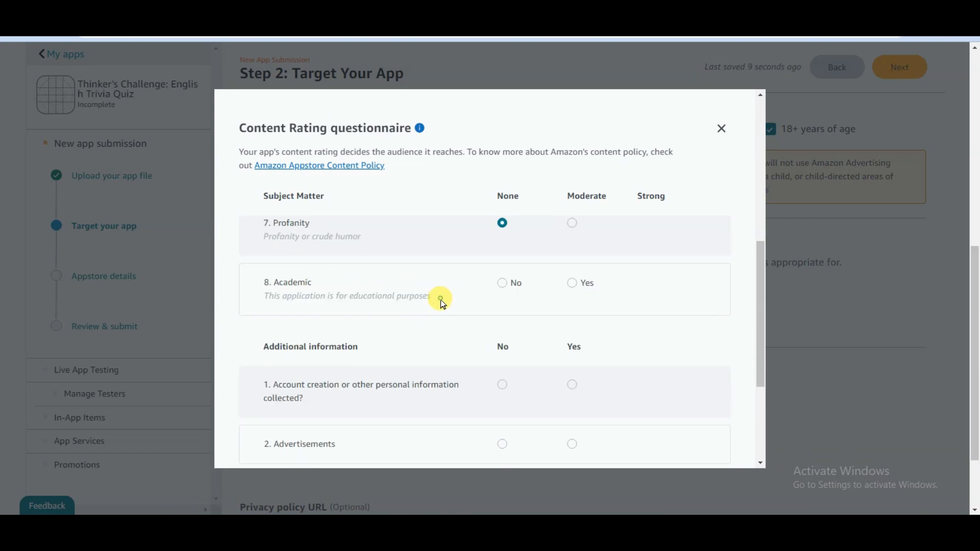
pyautogui.click(572, 284)
pyautogui.scroll(-1, 621, 306)
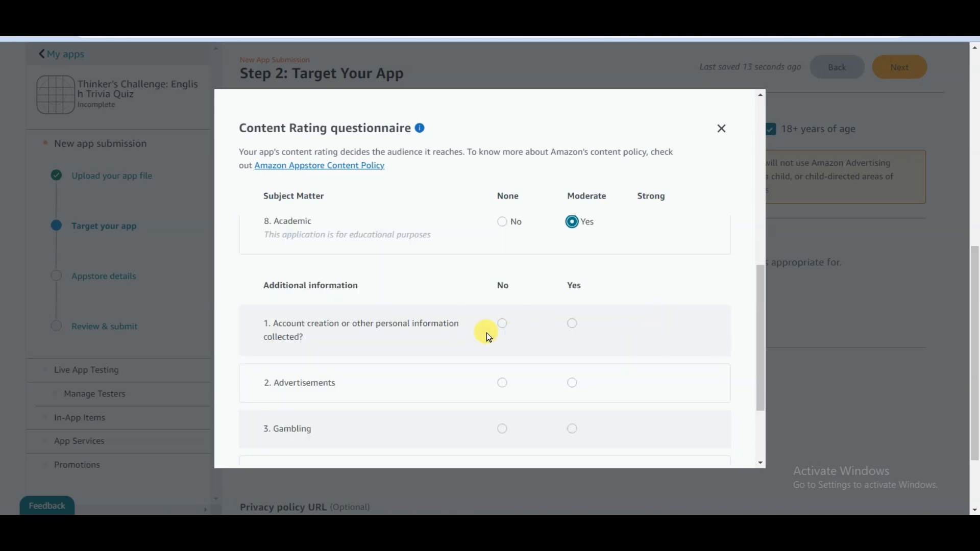
pyautogui.click(503, 323)
pyautogui.scroll(-1, 459, 330)
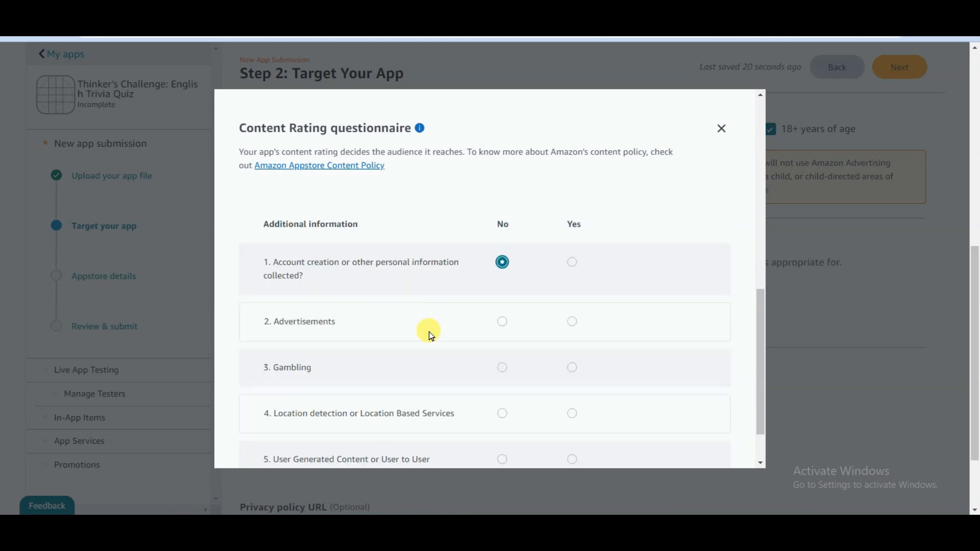
pyautogui.moveTo(276, 327); pyautogui.dragTo(344, 326)
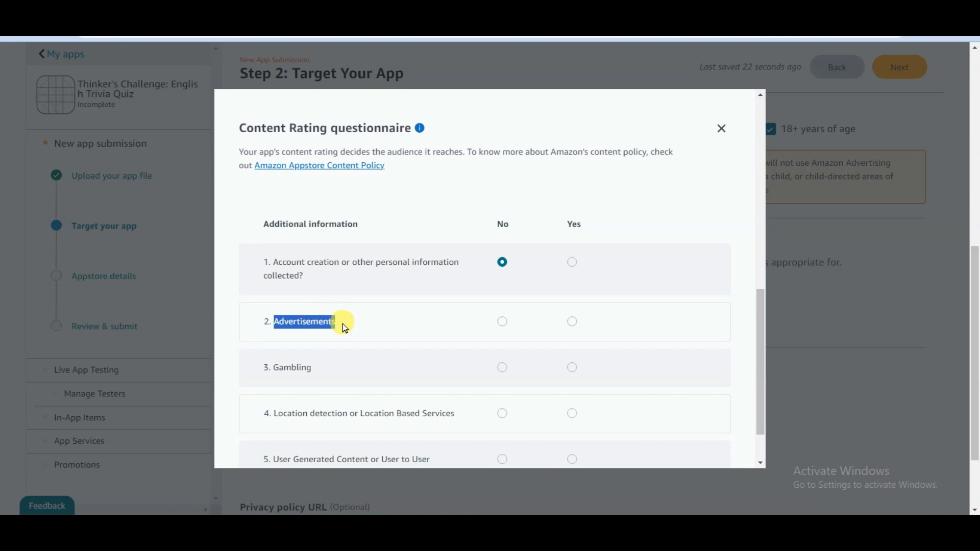
pyautogui.click(572, 323)
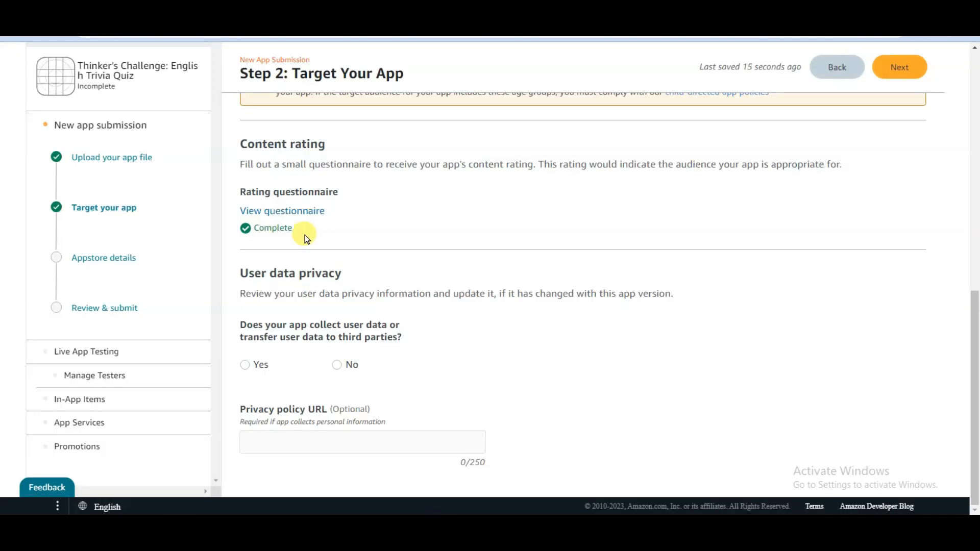
# Answer No to whether the app collects user data or transfers it to third parties
pyautogui.moveTo(255, 229); pyautogui.dragTo(292, 229)
pyautogui.click(337, 364)
pyautogui.press('Tab')
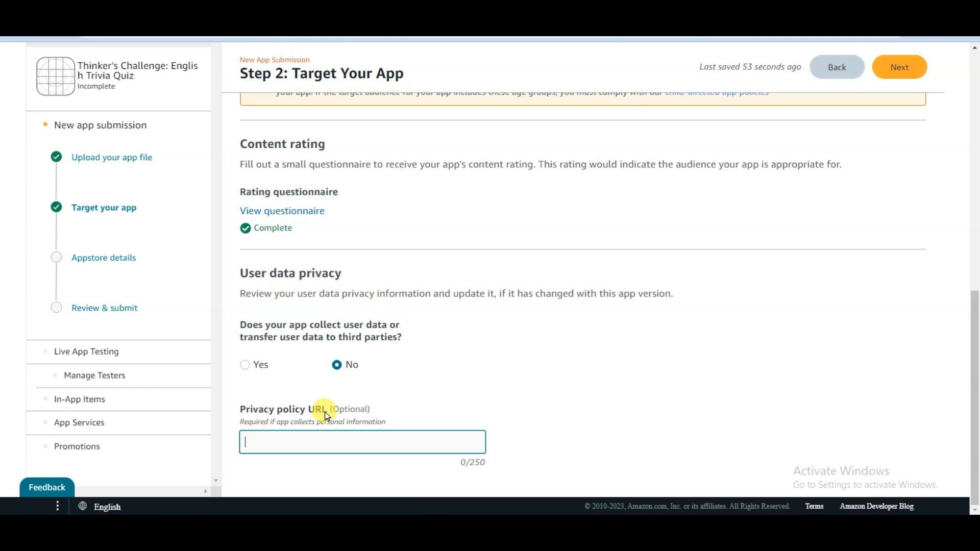
pyautogui.moveTo(326, 409); pyautogui.dragTo(248, 410)
pyautogui.moveTo(336, 411); pyautogui.dragTo(398, 409)
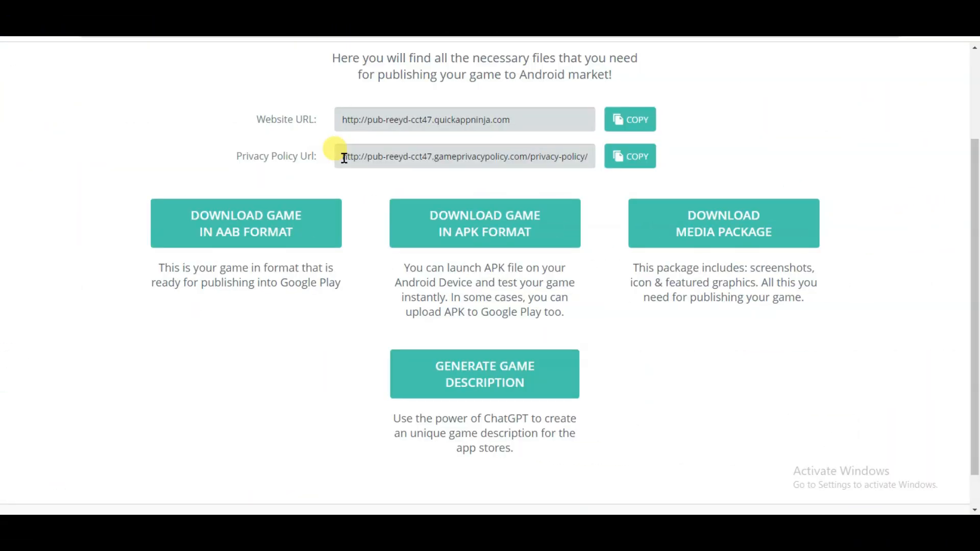
# Copy the privacy policy URL from the game's publishing files page and paste it as the privacy policy URL in the Amazon submission
pyautogui.moveTo(342, 156); pyautogui.dragTo(613, 159)
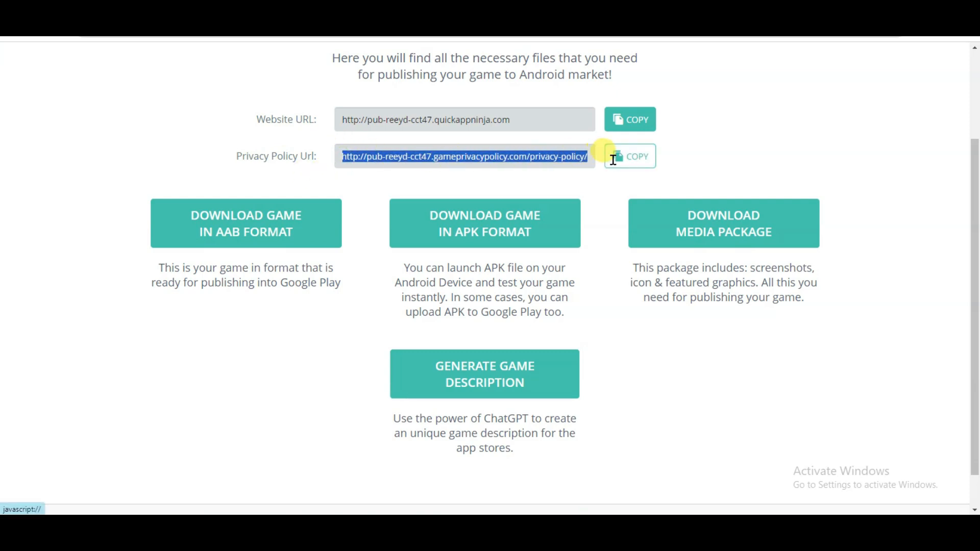
pyautogui.click(628, 155)
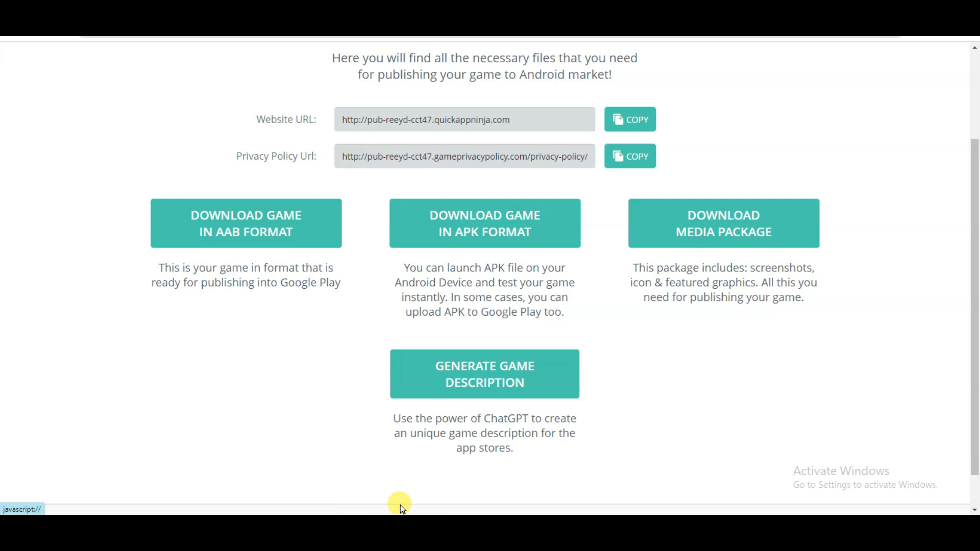
pyautogui.click(402, 532)
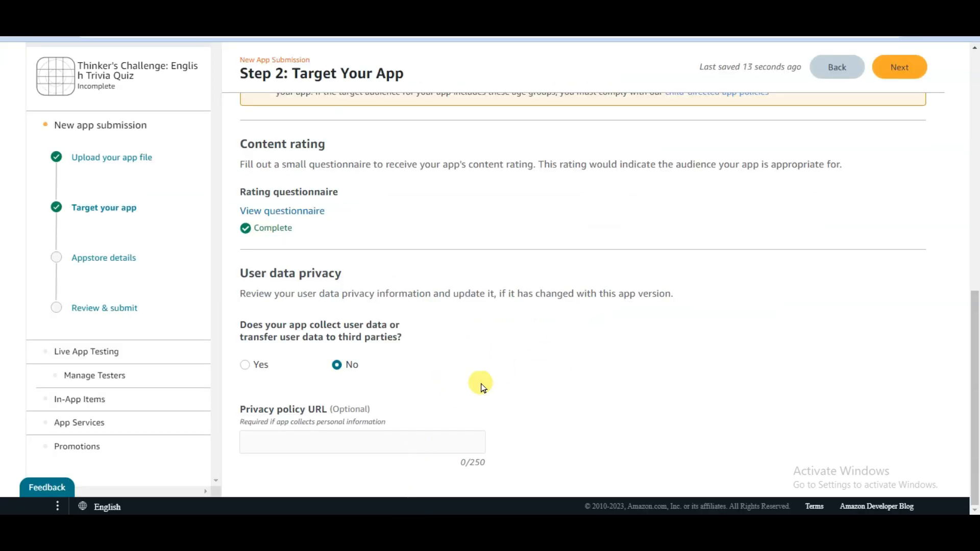
pyautogui.click(340, 438)
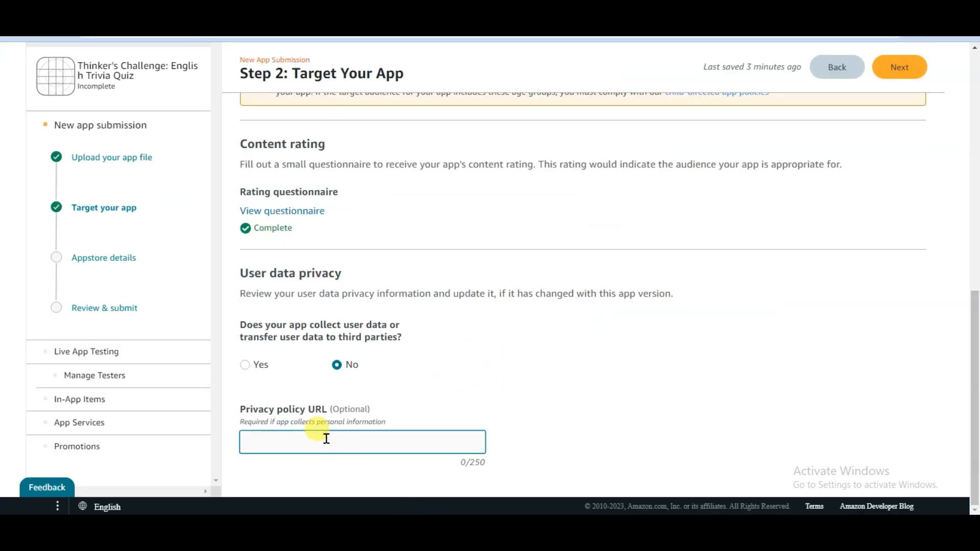
pyautogui.rightClick(327, 440)
pyautogui.click(348, 299)
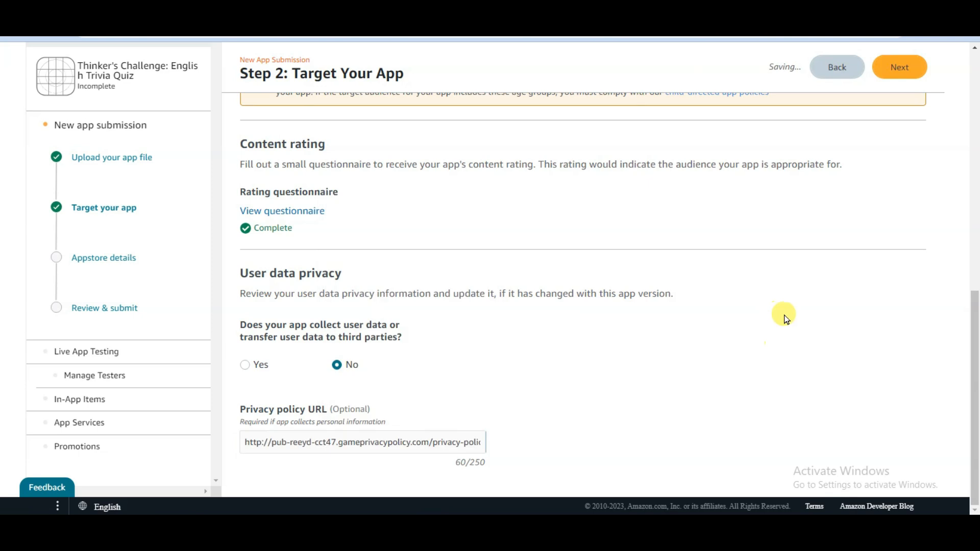
# Proceed to the Appstore details and paste the short description from game-description: "Expand your knowledge with diverse topics in our engaging trivia quiz game."
pyautogui.click(912, 69)
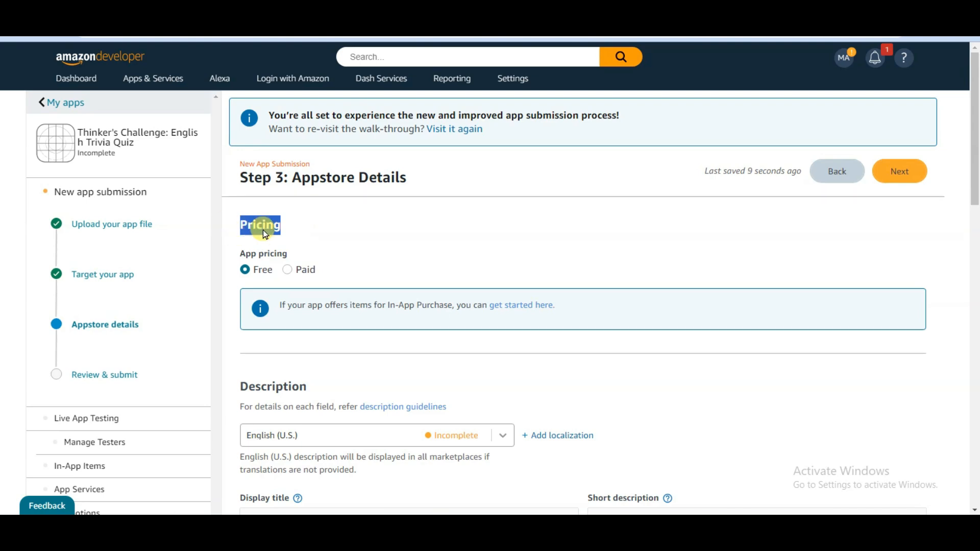
pyautogui.scroll(-1, 246, 245)
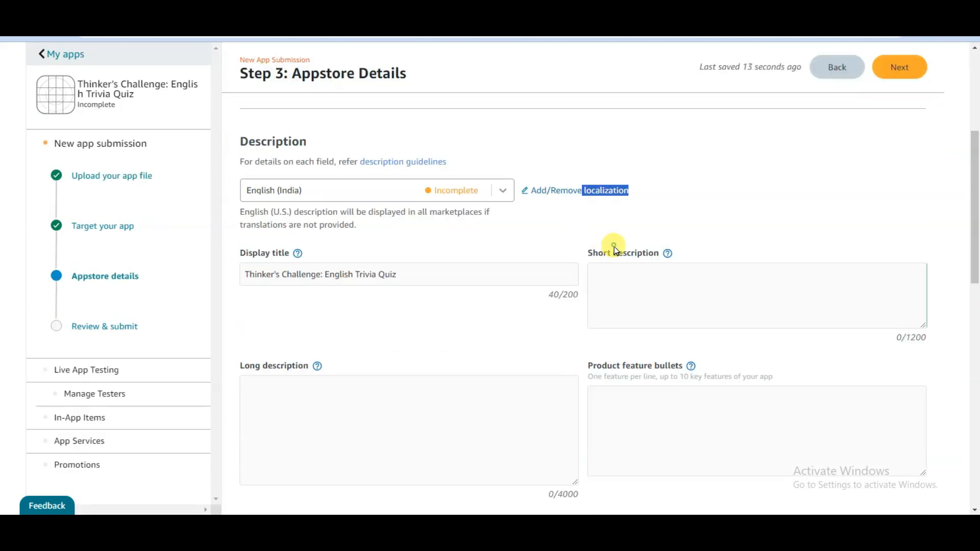
pyautogui.click(598, 284)
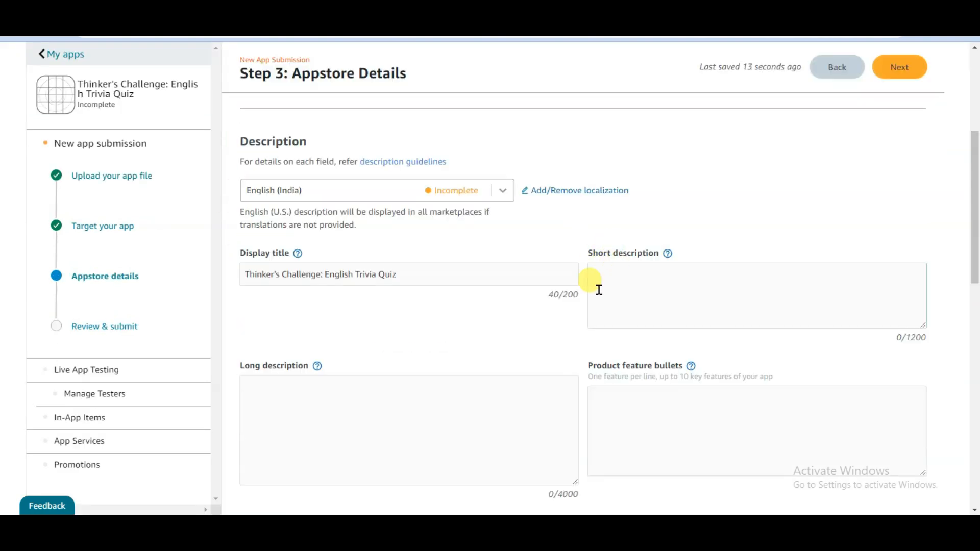
pyautogui.click(618, 306)
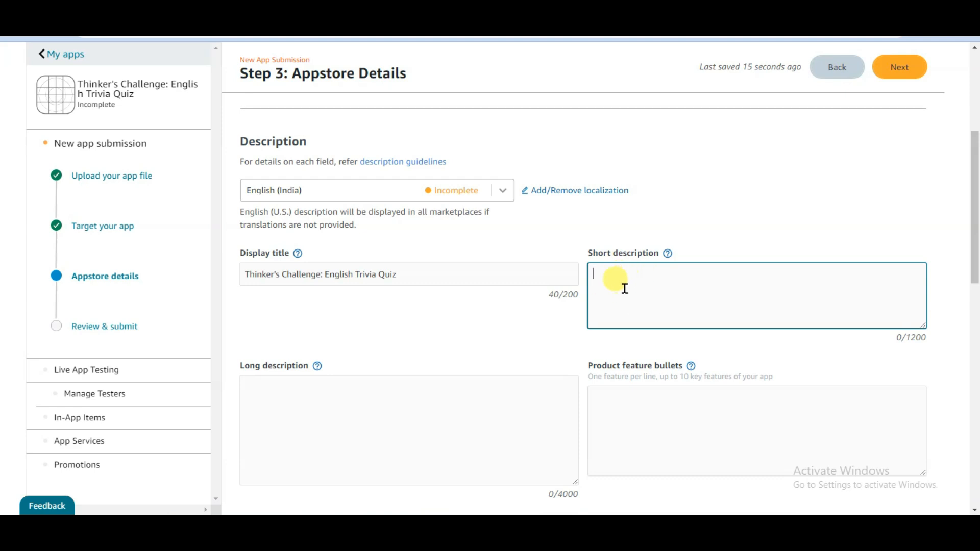
pyautogui.hotkey('alt', 'Tab')
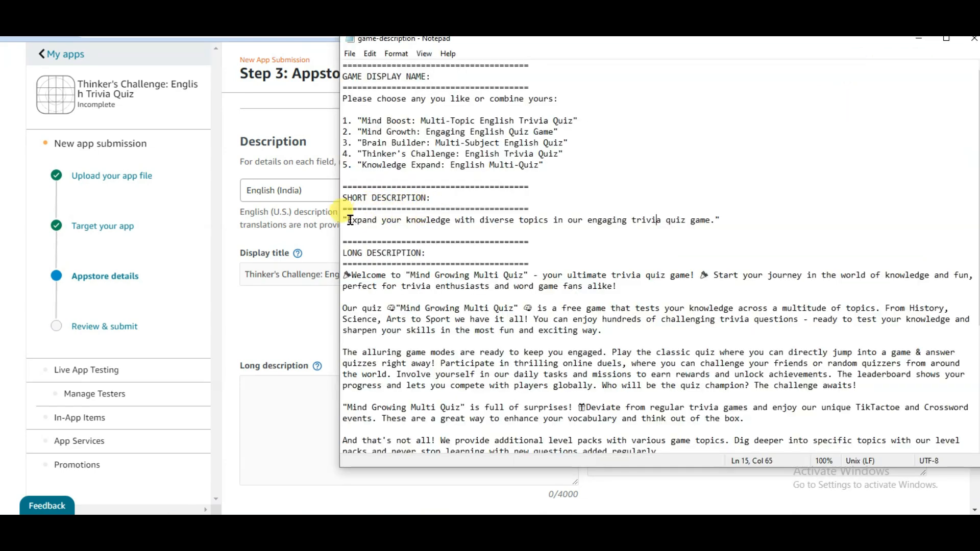
pyautogui.moveTo(348, 220); pyautogui.dragTo(654, 221)
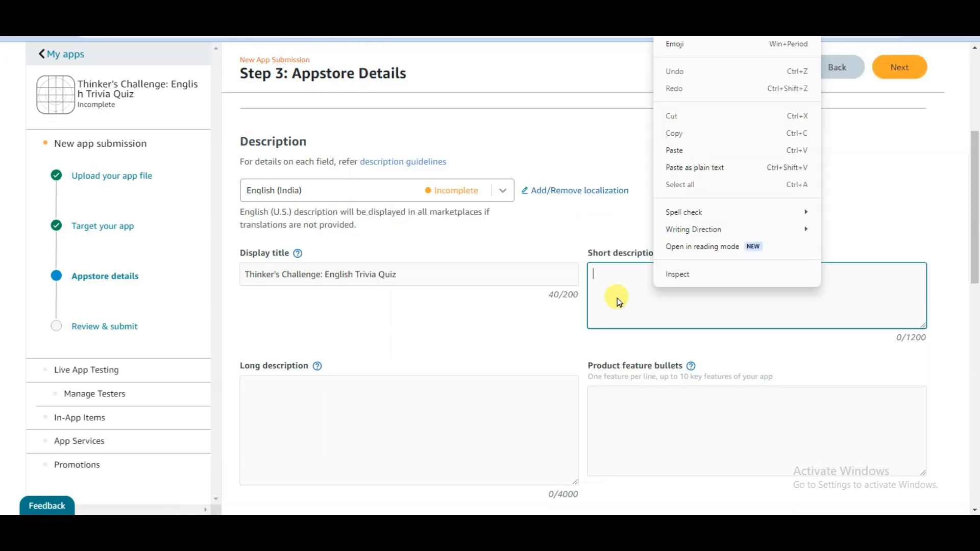
pyautogui.click(616, 296)
pyautogui.hotkey('ctrl', 'v')
# Copy the long description's paragraphs above "Key topics and features" from the game-description file and paste them as the app's long description
pyautogui.scroll(-2, 365, 275)
pyautogui.click(339, 275)
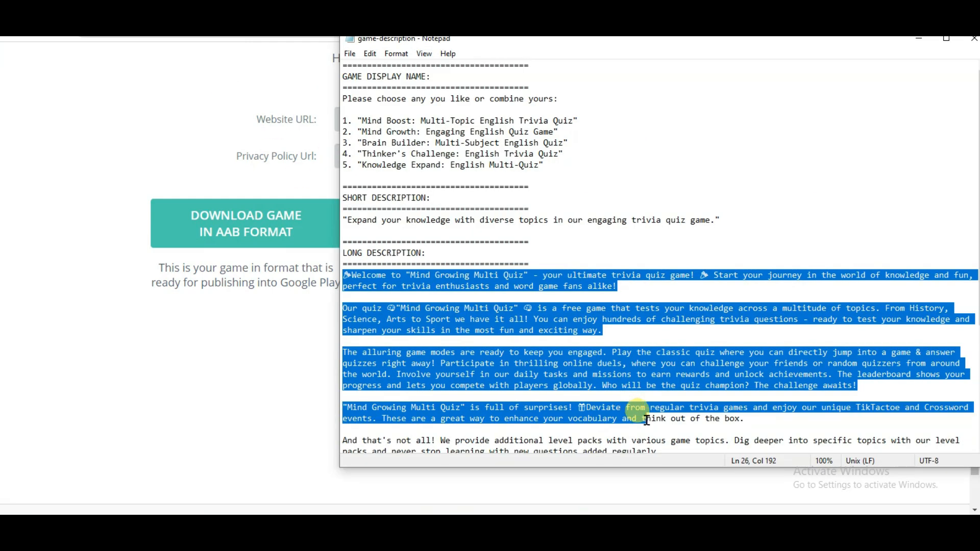
pyautogui.moveTo(646, 420); pyautogui.dragTo(647, 430)
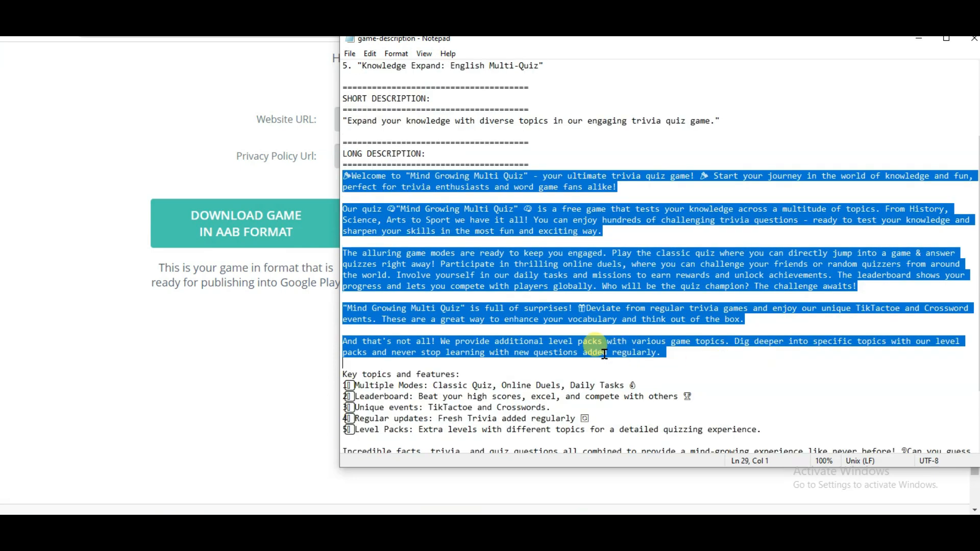
pyautogui.rightClick(604, 355)
pyautogui.click(382, 286)
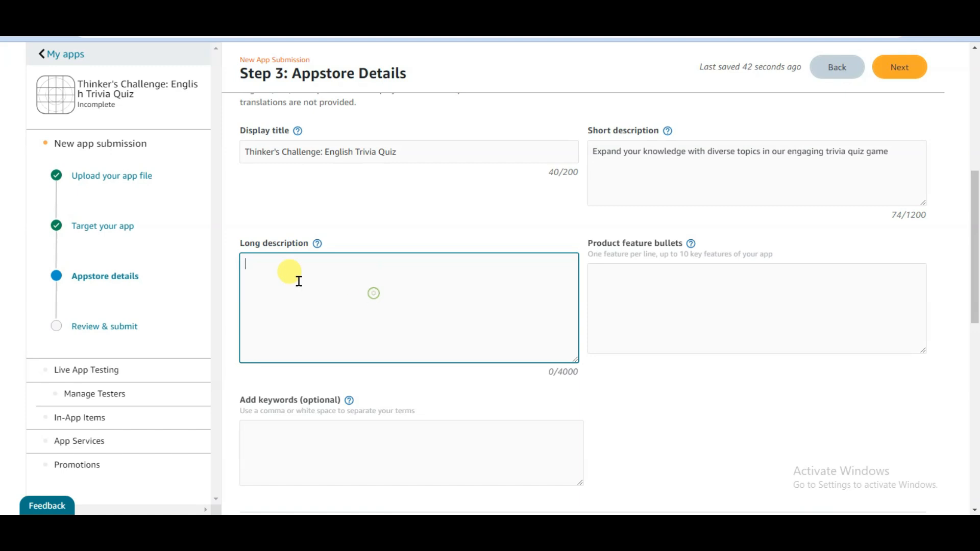
pyautogui.rightClick(300, 284)
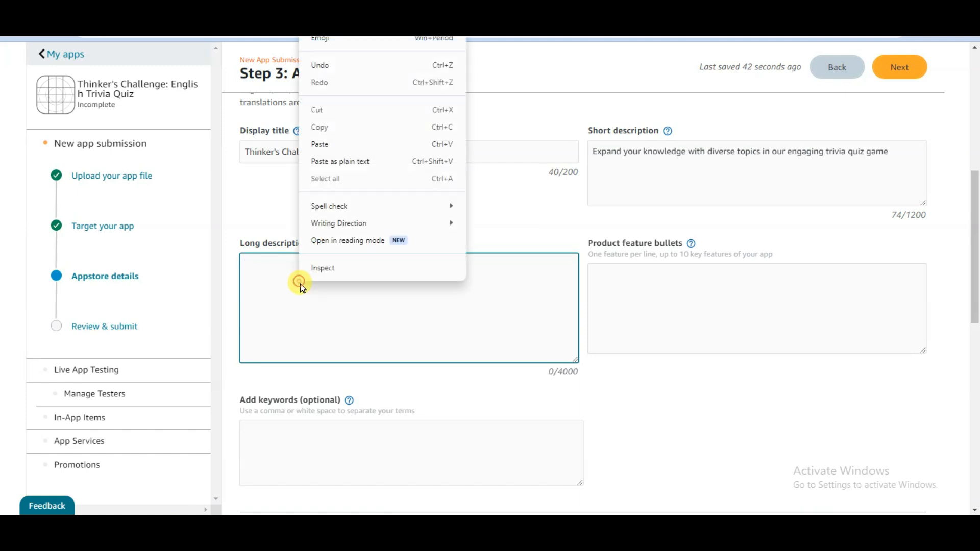
pyautogui.click(339, 161)
# Fill the product feature bullets with the text following "Key topics and features" in the game-description file, including the two closing paragraphs
pyautogui.scroll(-1, 652, 243)
pyautogui.click(652, 243)
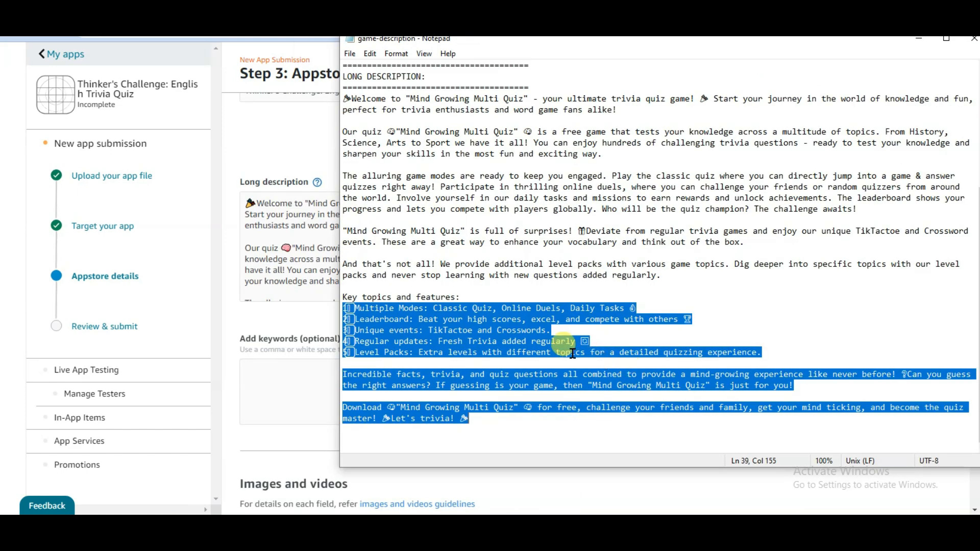
pyautogui.hotkey('ctrl', 'v')
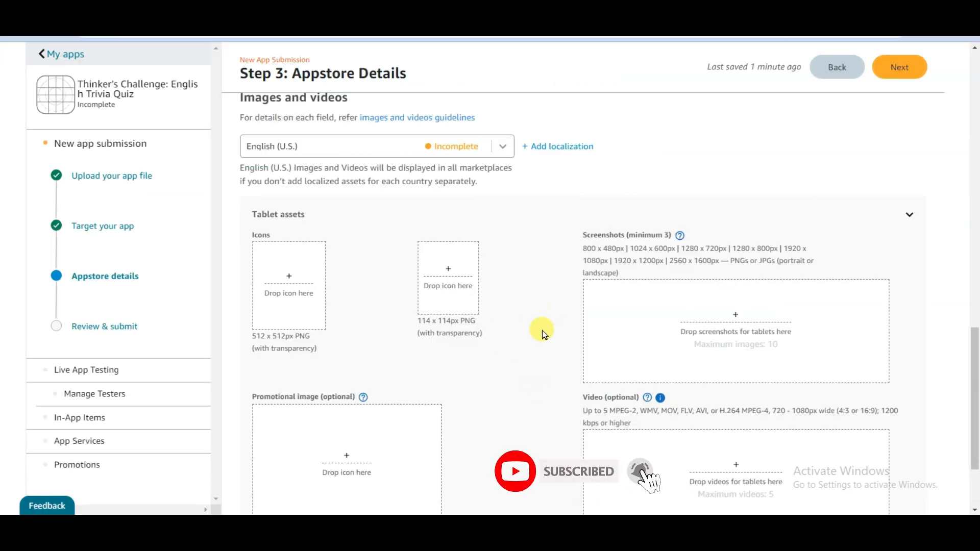
# Upload icon_512 as the 512 x 512 px tablet icon and icon_114 as the 114 x 114 px icon
pyautogui.click(288, 295)
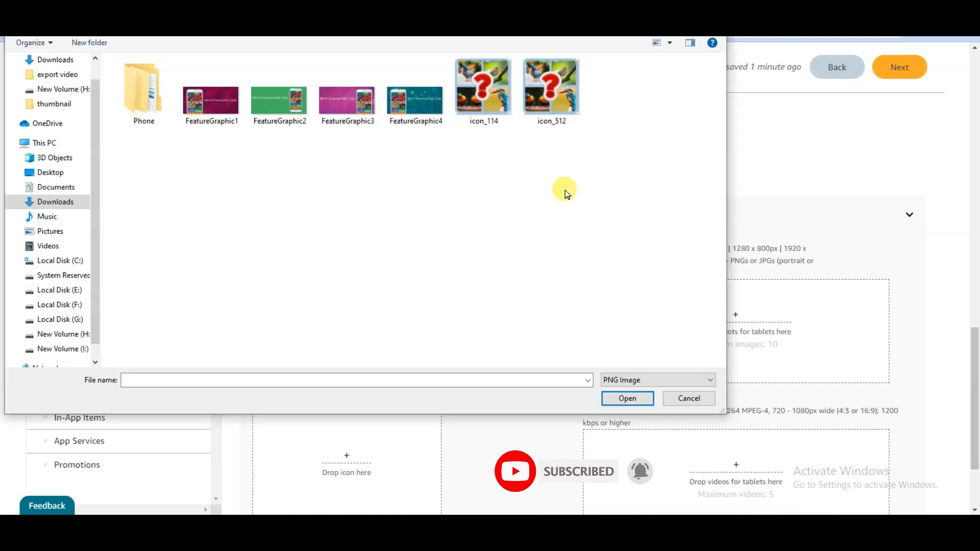
pyautogui.click(542, 97)
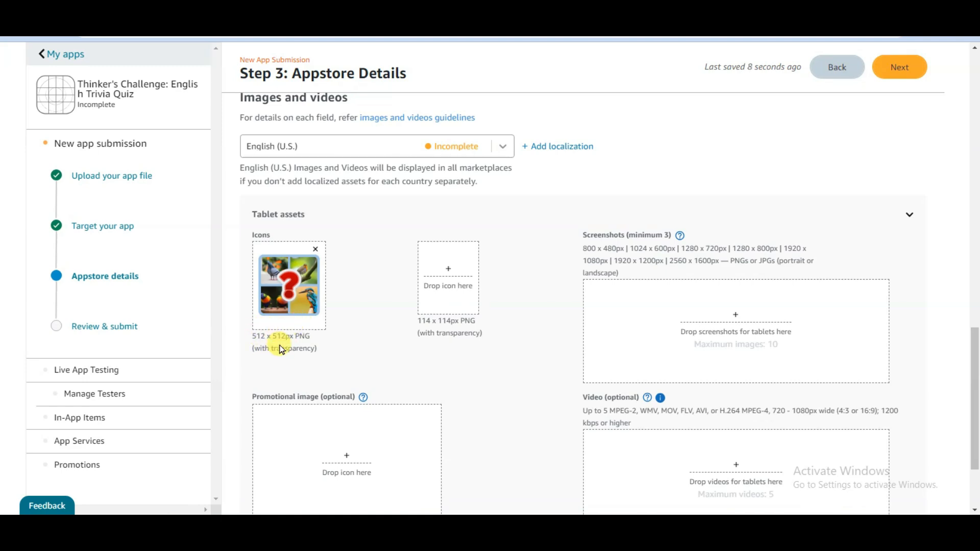
pyautogui.click(453, 280)
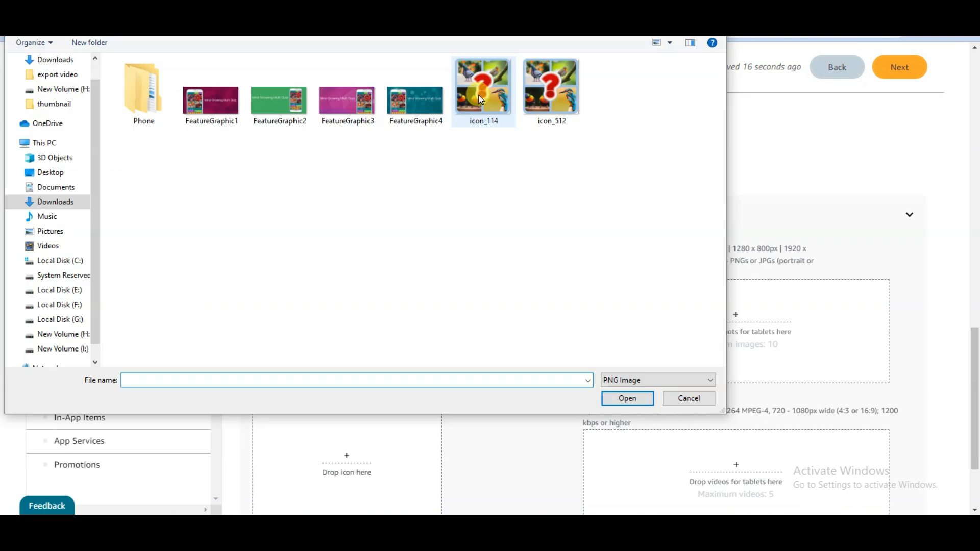
pyautogui.click(475, 97)
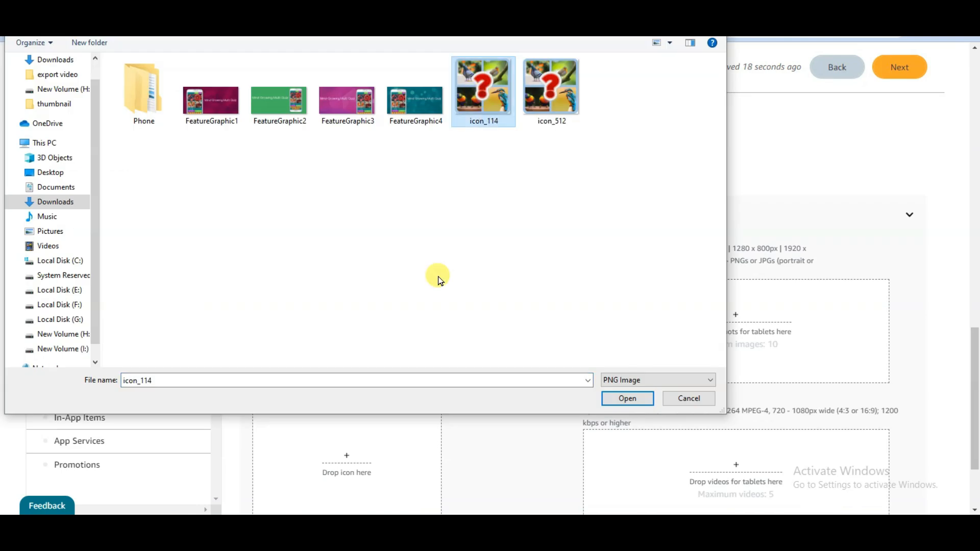
pyautogui.click(618, 401)
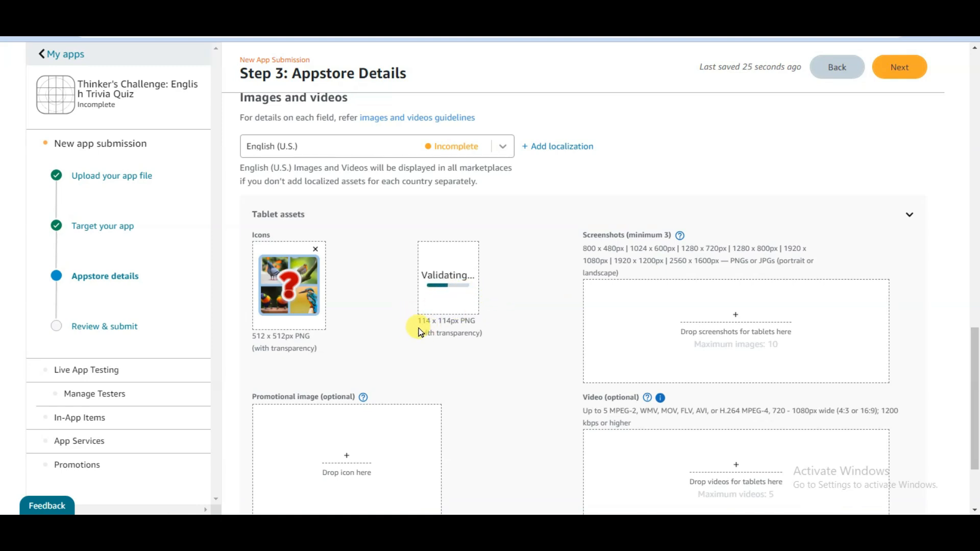
# Upload scr1 to scr7 as the tablet screenshots and FeatureGraphic1 as the promotional image
pyautogui.scroll(-1, 715, 258)
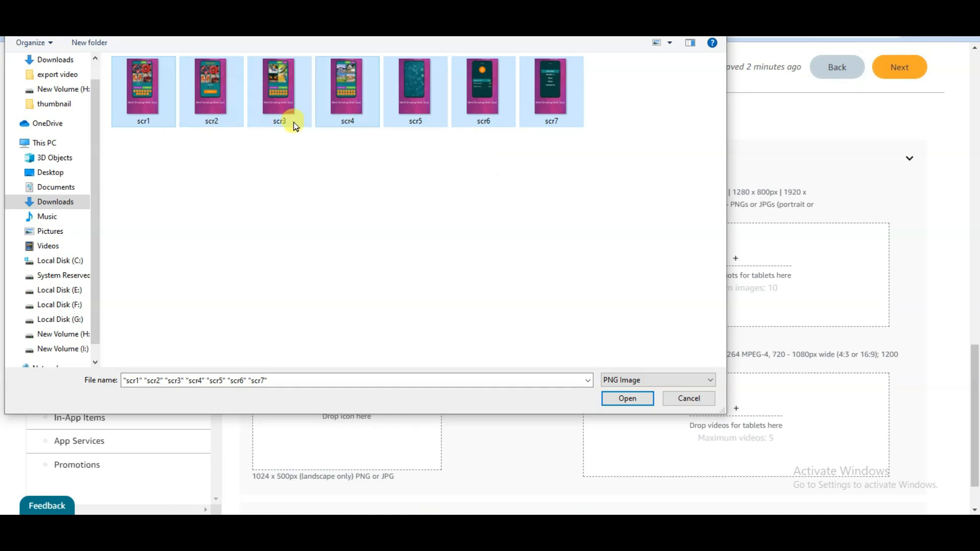
pyautogui.click(627, 398)
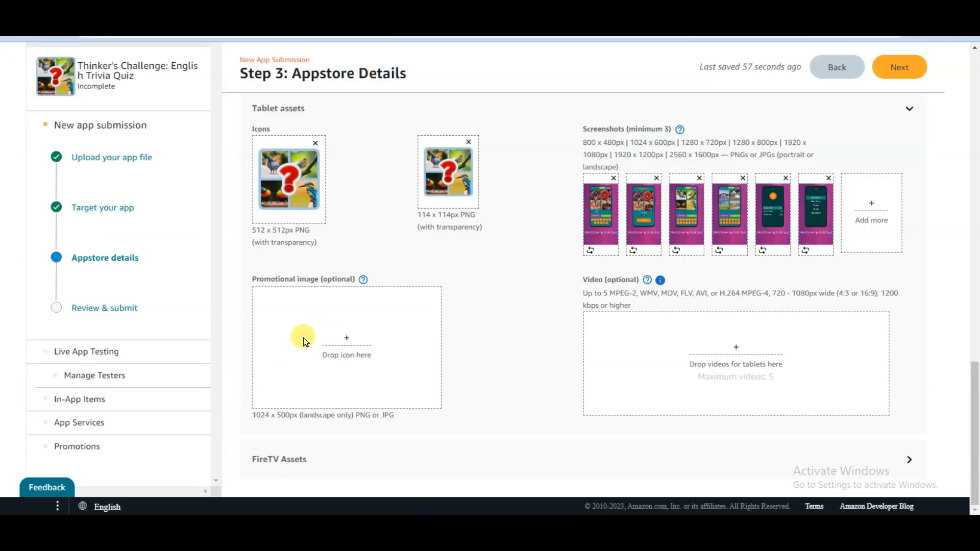
pyautogui.click(347, 351)
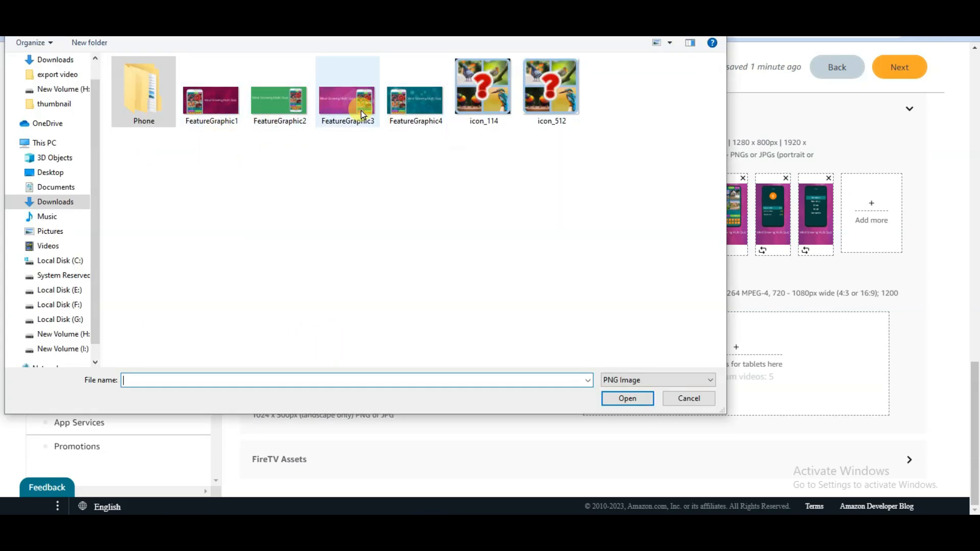
pyautogui.click(211, 101)
pyautogui.click(627, 399)
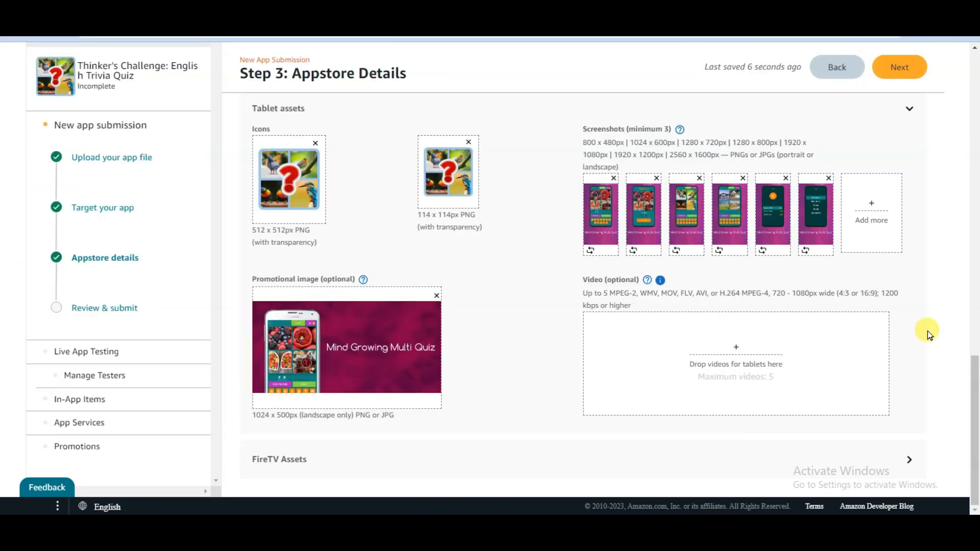
# Proceed to the review and submit step and certify the app's export compliance
pyautogui.scroll(20, 927, 348)
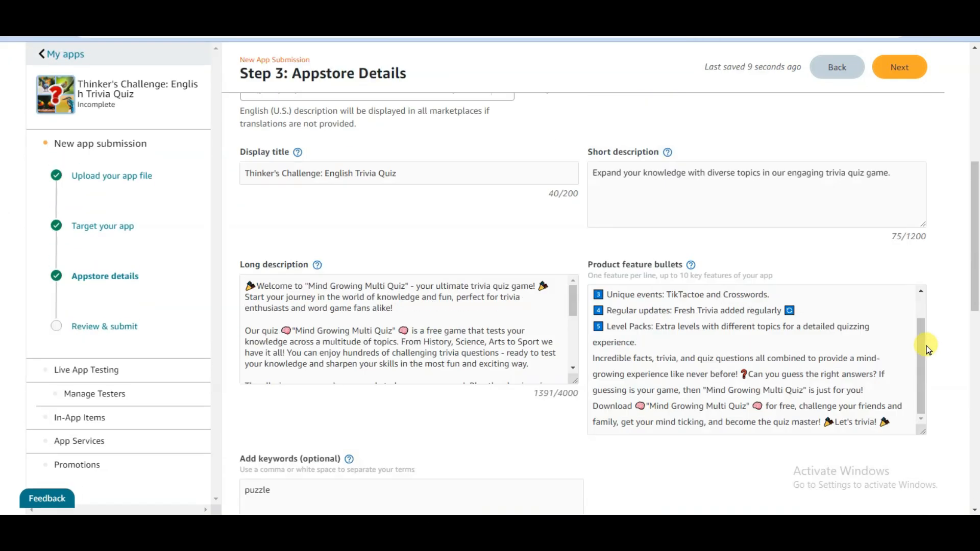
pyautogui.scroll(1, 927, 345)
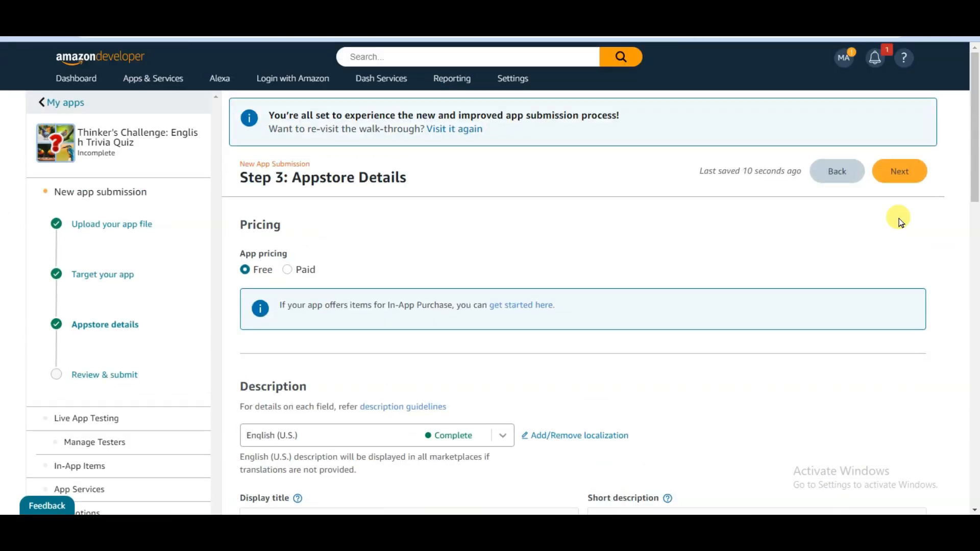
pyautogui.click(910, 174)
pyautogui.scroll(-2, 667, 208)
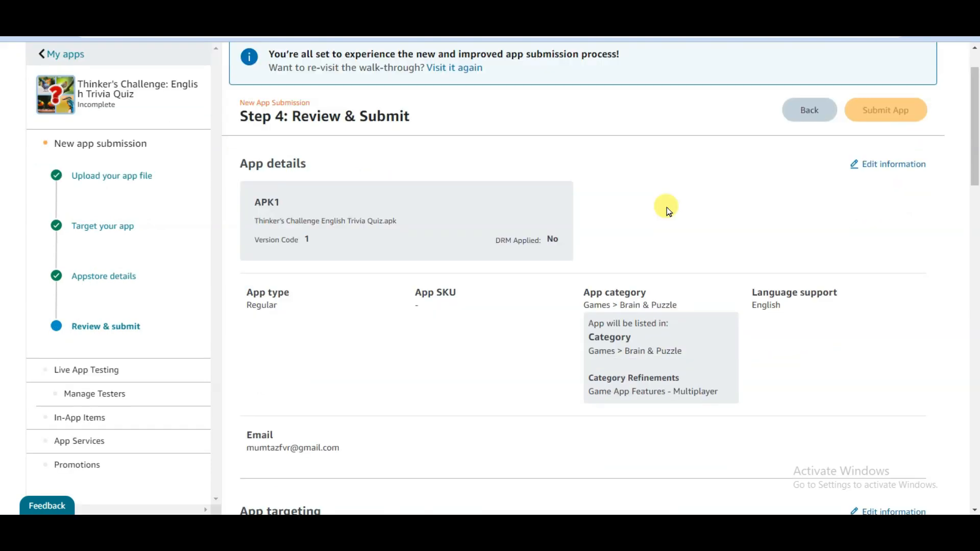
pyautogui.scroll(-15, 658, 178)
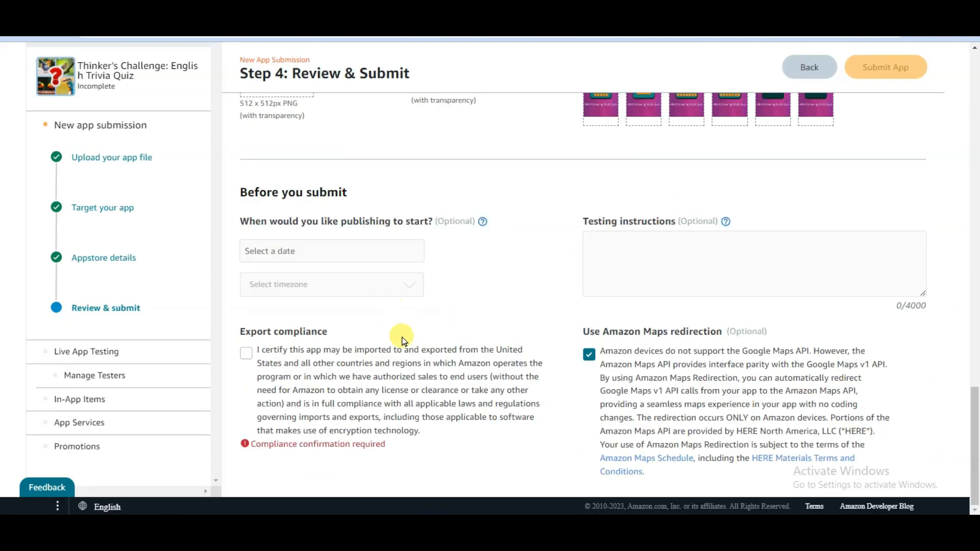
pyautogui.click(246, 353)
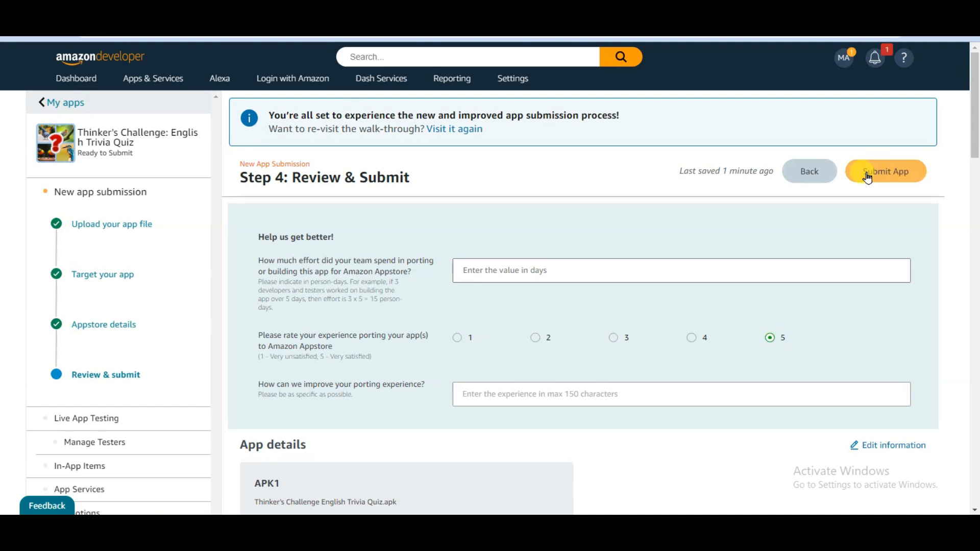
# Submit the app to the Amazon Appstore and check its app status
pyautogui.click(886, 167)
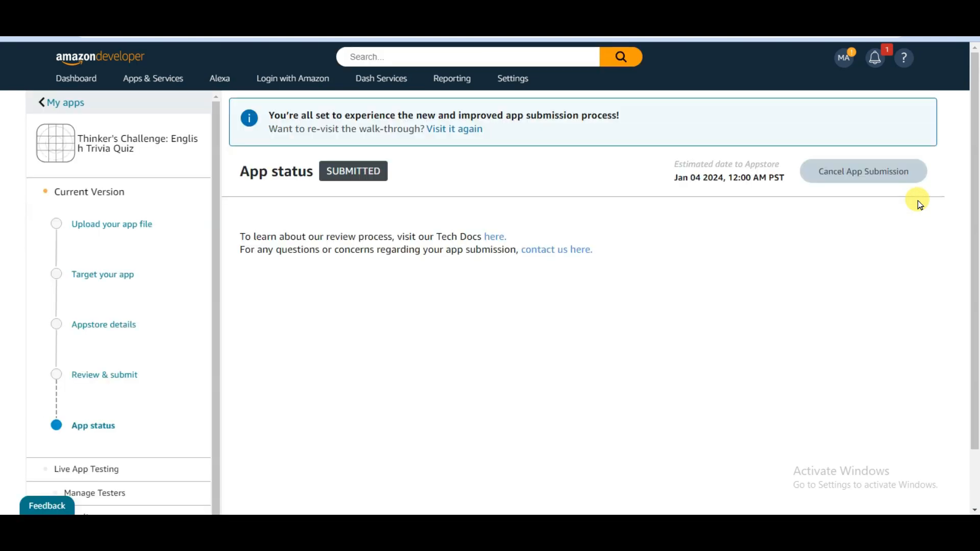
pyautogui.moveTo(240, 172); pyautogui.dragTo(388, 176)
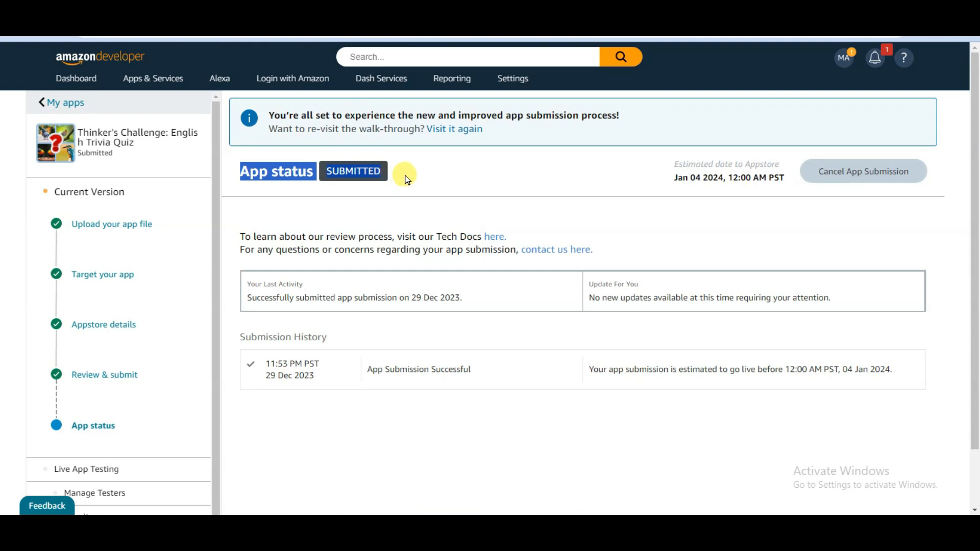
# Review the submitted app's status on its App status page
pyautogui.click(407, 180)
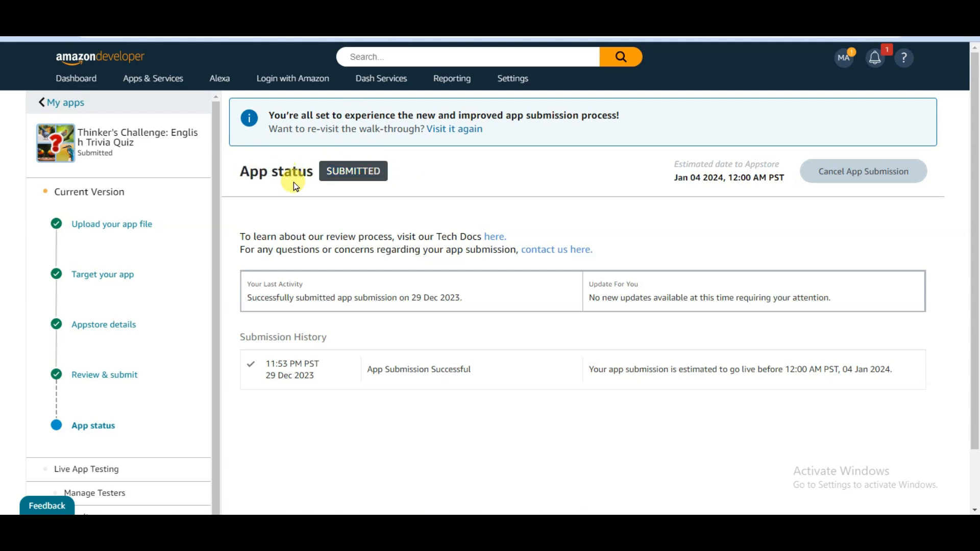
pyautogui.moveTo(242, 176); pyautogui.dragTo(370, 173)
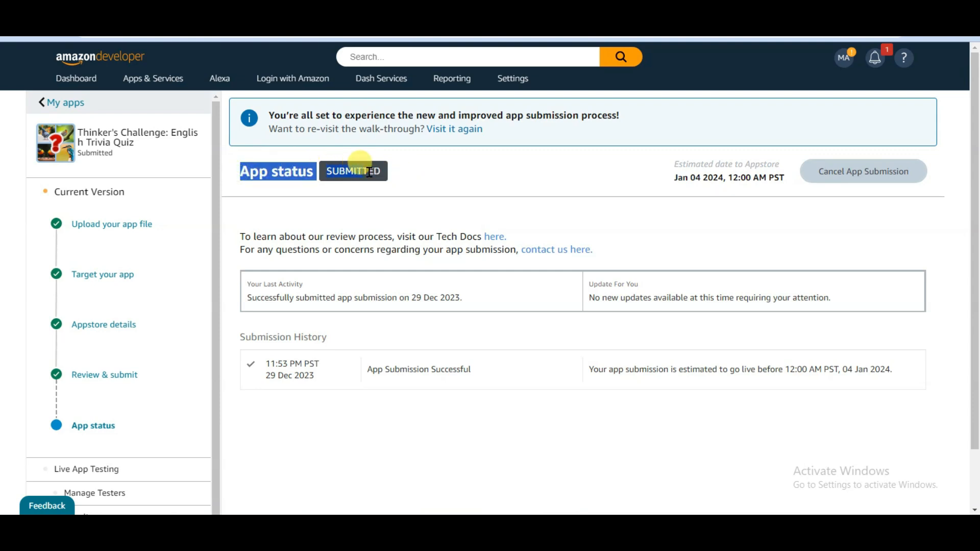
pyautogui.click(459, 176)
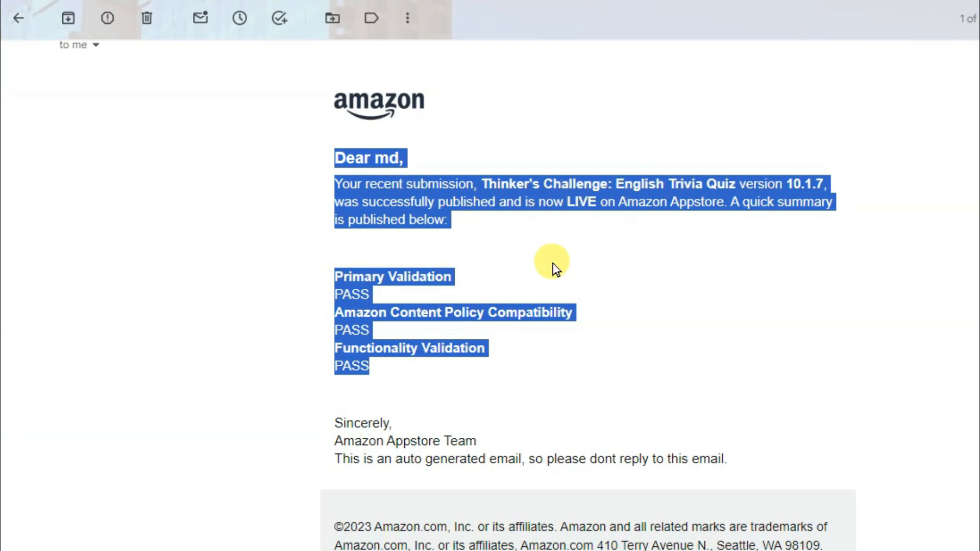
# Read Amazon's publication email for the game and copy the title "Thinker's Challenge: English Trivia Quiz" from it
pyautogui.click(551, 221)
pyautogui.moveTo(473, 184); pyautogui.dragTo(685, 247)
pyautogui.click(572, 352)
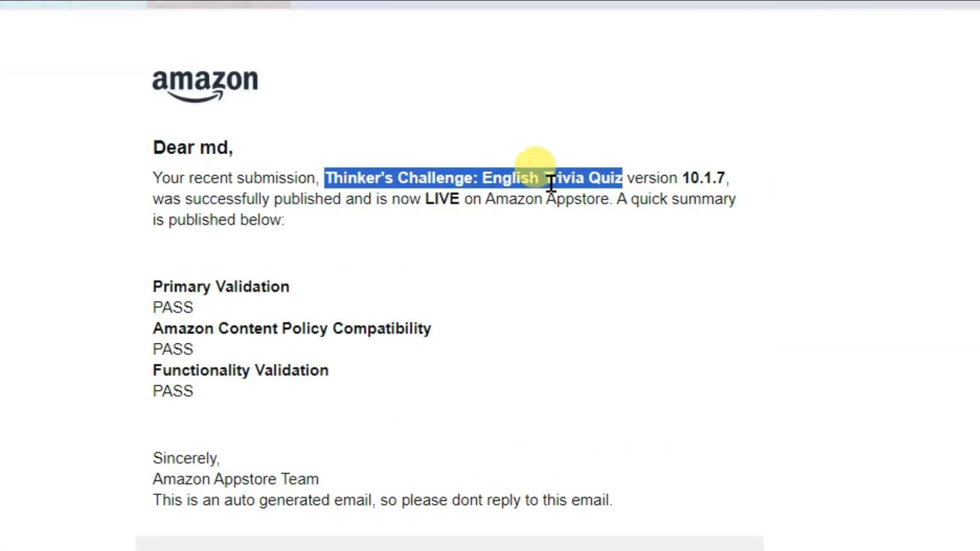
pyautogui.rightClick(413, 177)
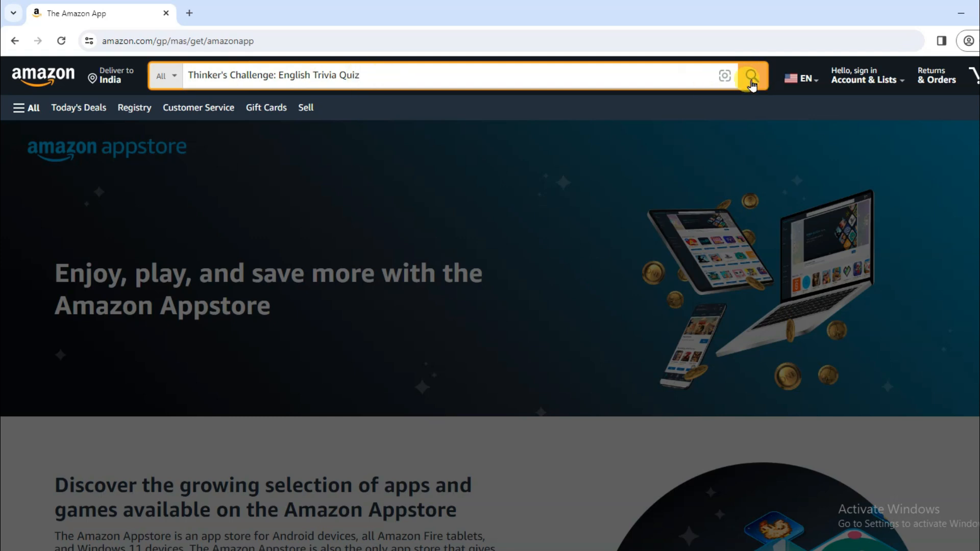
# Search Amazon for "Thinker's Challenge: English Trivia Quiz" and examine the app's listing down to its product details
pyautogui.click(750, 90)
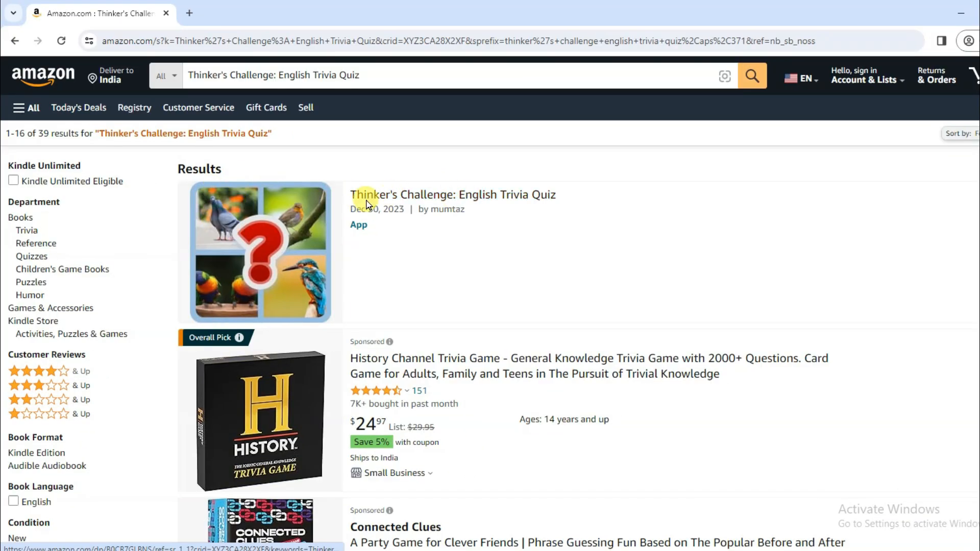
pyautogui.click(389, 197)
pyautogui.scroll(4, 366, 284)
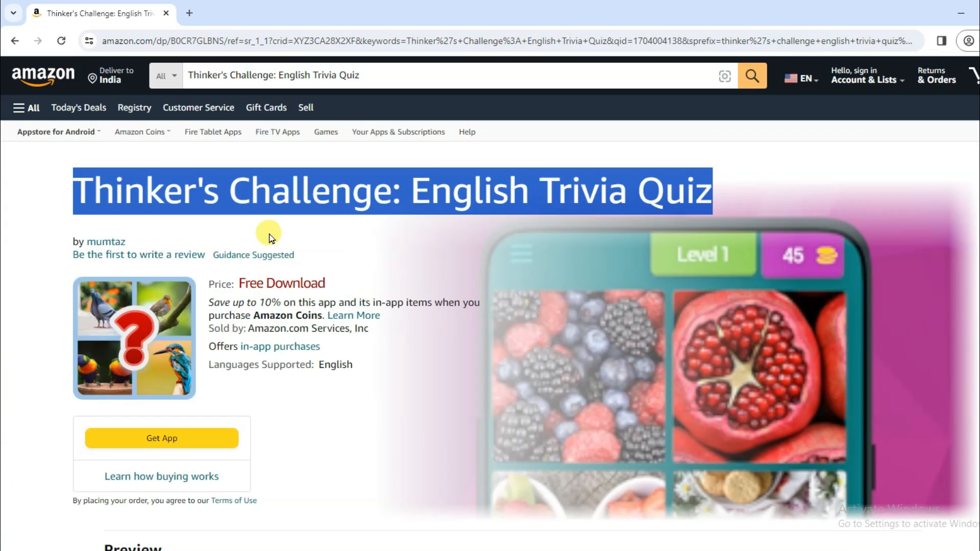
pyautogui.scroll(-5, 375, 320)
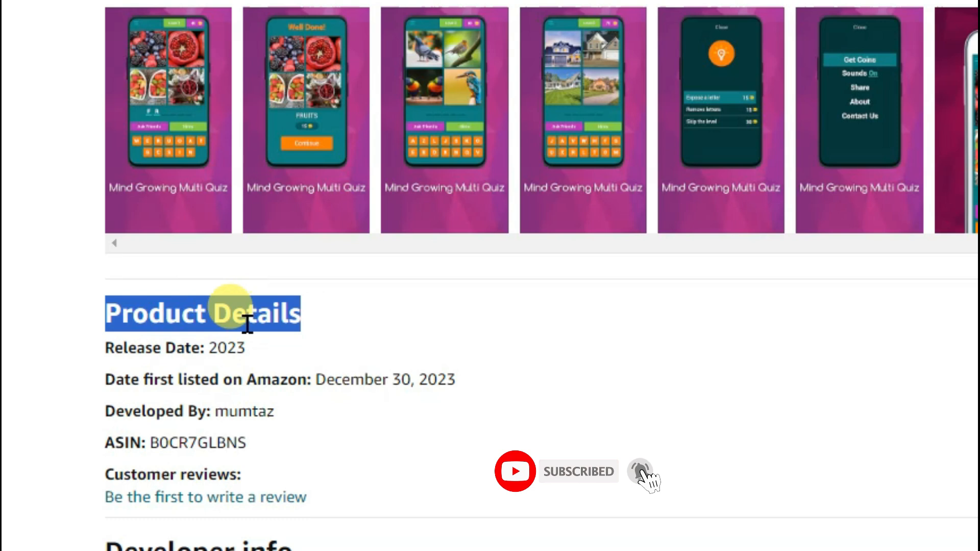
pyautogui.click(328, 320)
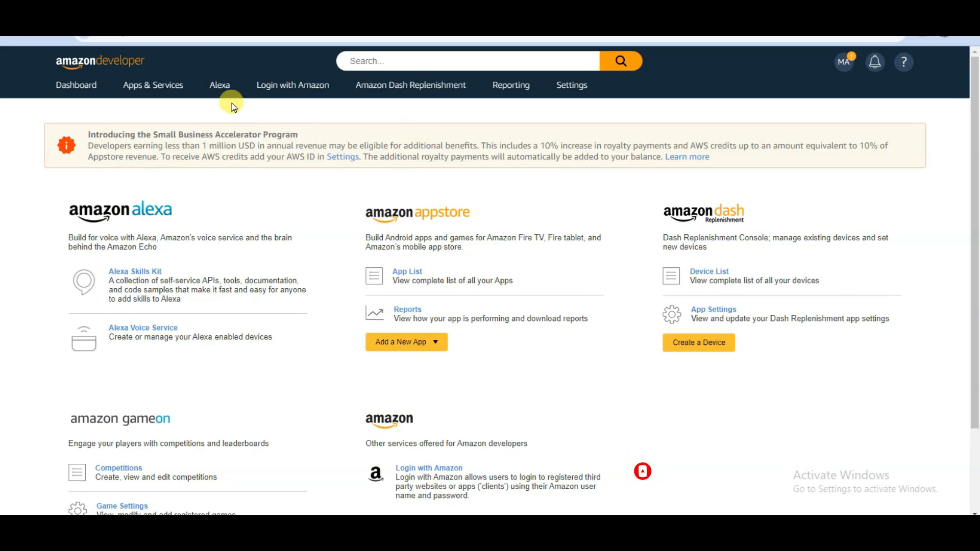
# Switch to the Amazon Developer console, open Thinker's Challenge: English Trivia Quiz from the app list and view its app status
pyautogui.moveTo(153, 89)
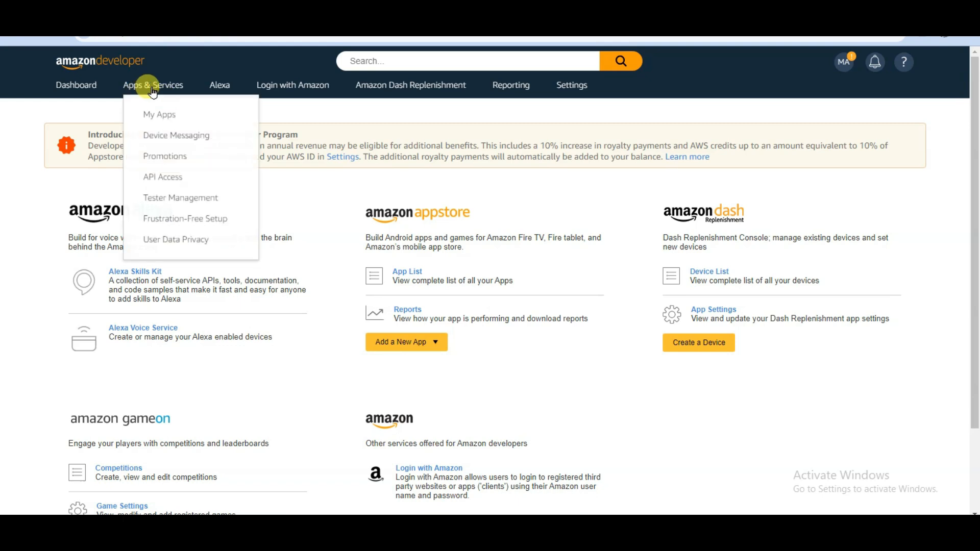
pyautogui.click(174, 121)
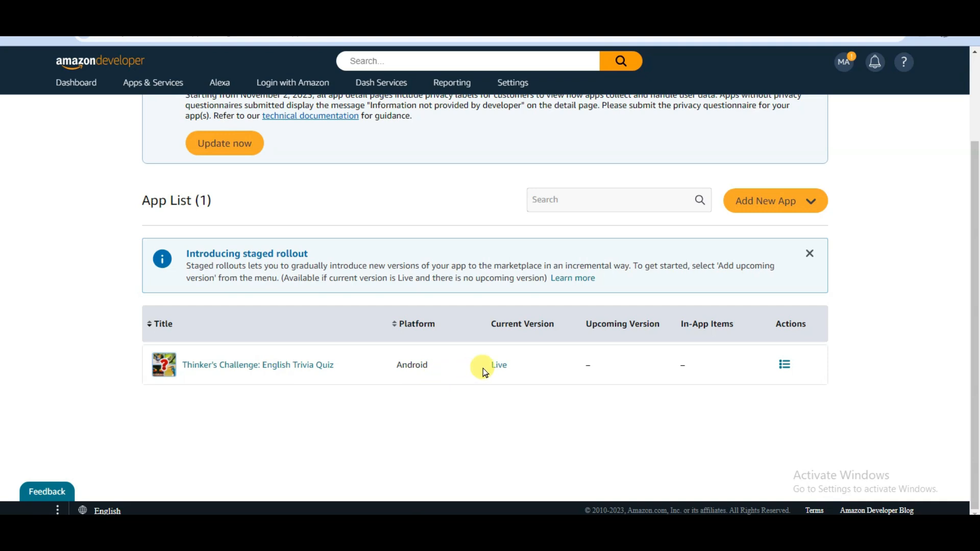
pyautogui.click(294, 372)
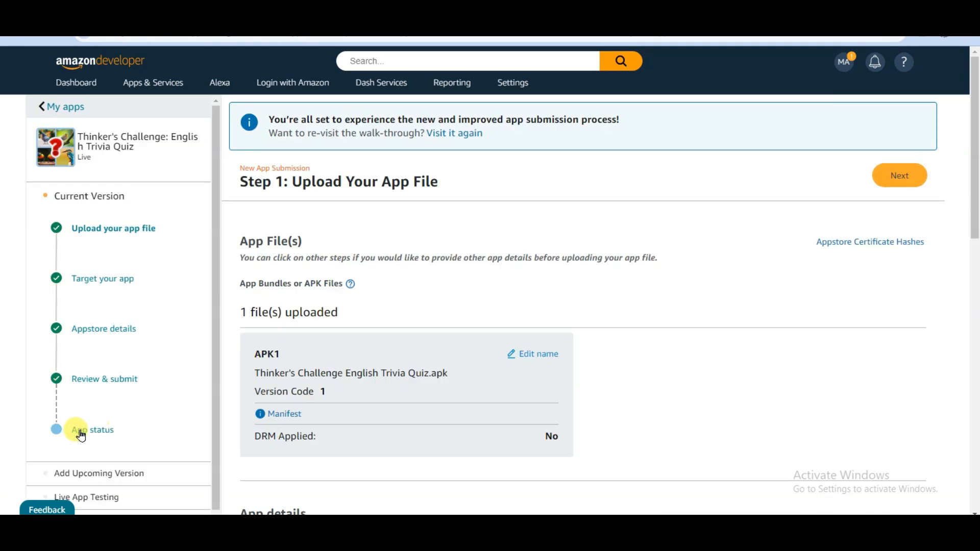
pyautogui.click(94, 434)
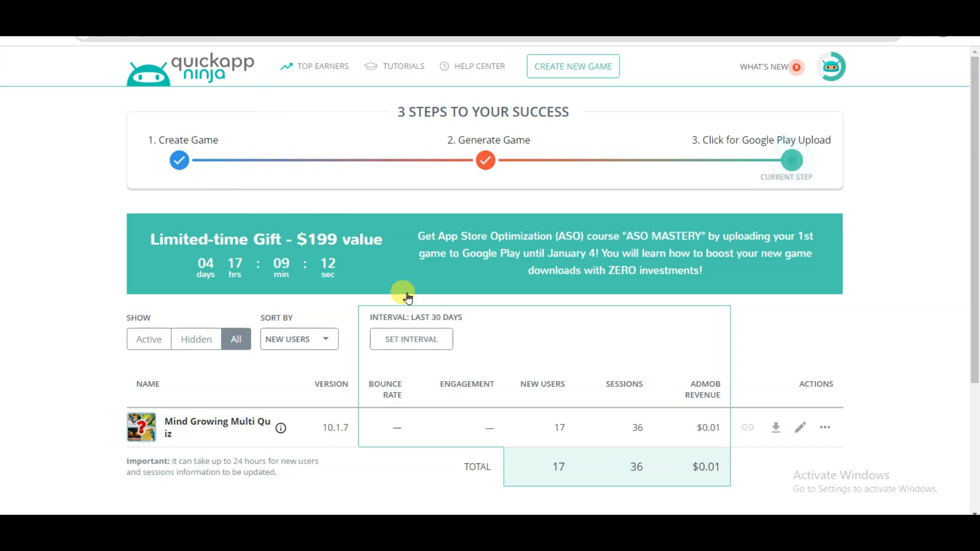
# Switch to QuickApp Ninja, open Mind Growing Multi Quiz's monetization settings and go to the Amazon Public Key section
pyautogui.click(213, 428)
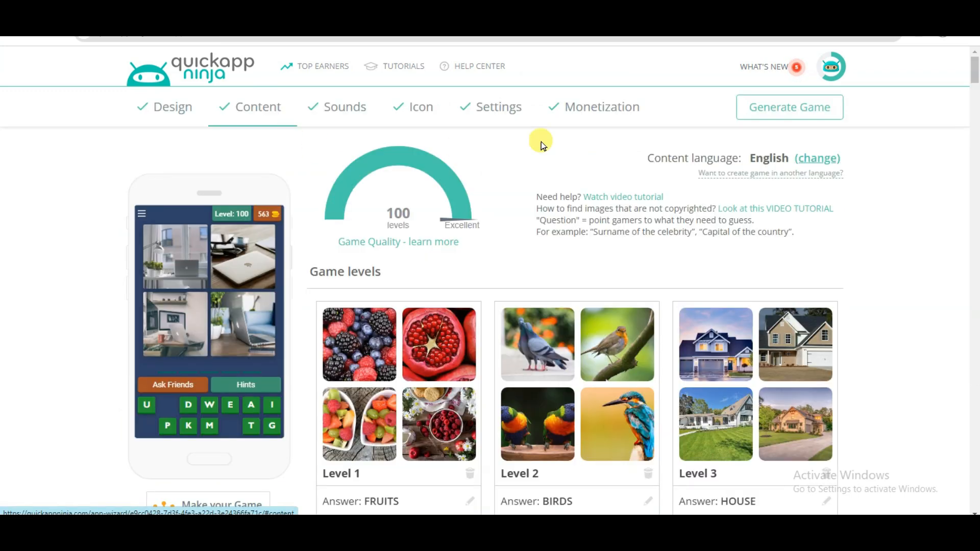
pyautogui.click(580, 106)
pyautogui.scroll(-4, 613, 233)
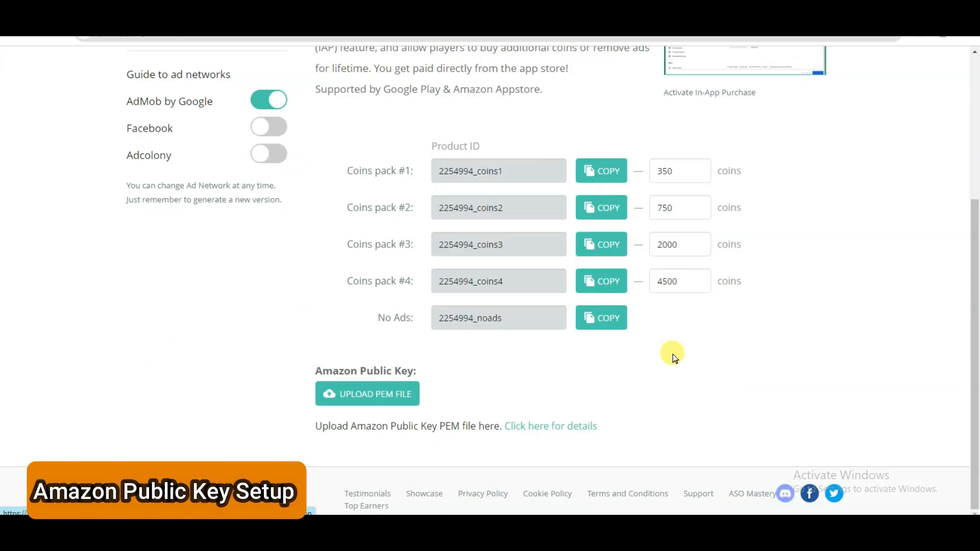
pyautogui.moveTo(316, 372); pyautogui.dragTo(464, 361)
pyautogui.click(466, 361)
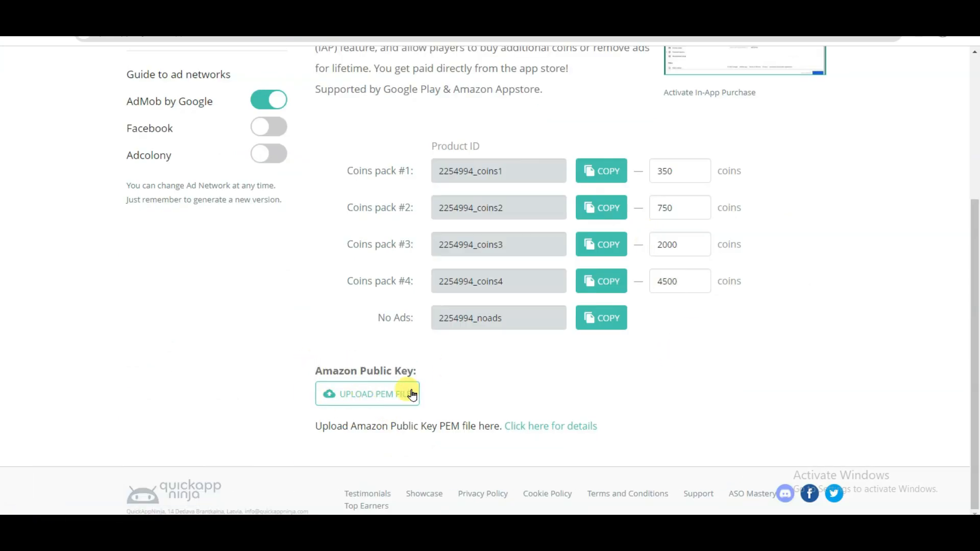
pyautogui.moveTo(430, 373); pyautogui.dragTo(312, 367)
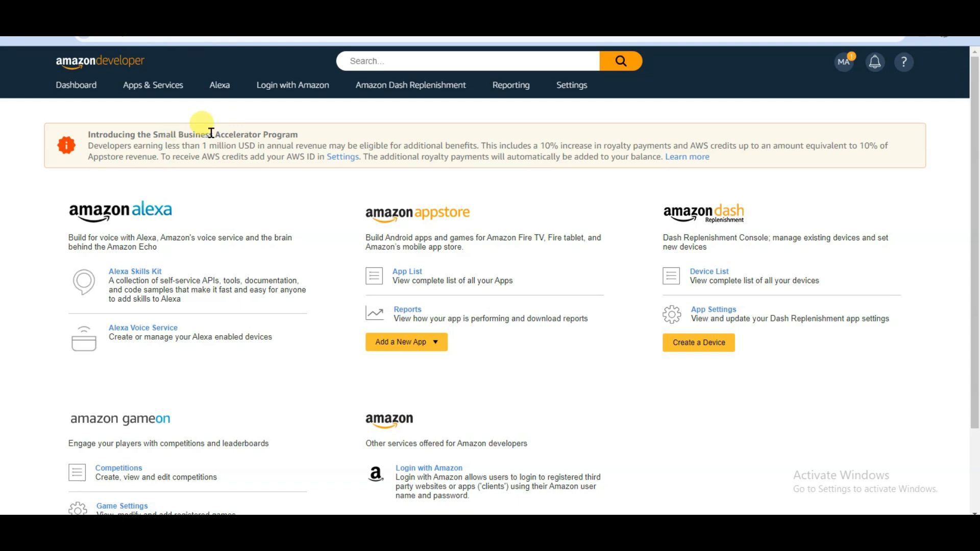
# In the Amazon Developer console, open the live app's public key and download AppstoreAuthenticationKey.pem
pyautogui.moveTo(150, 85)
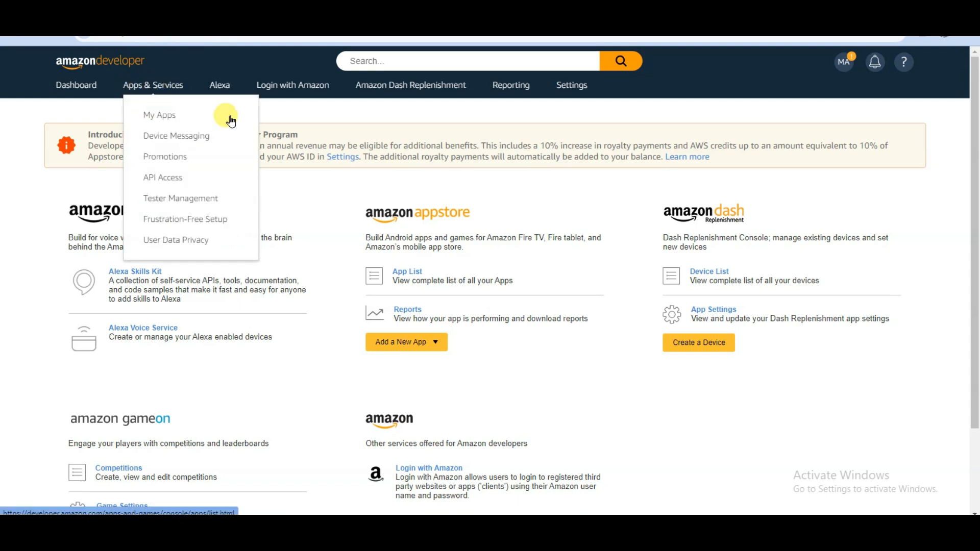
pyautogui.click(183, 114)
pyautogui.scroll(-3, 388, 306)
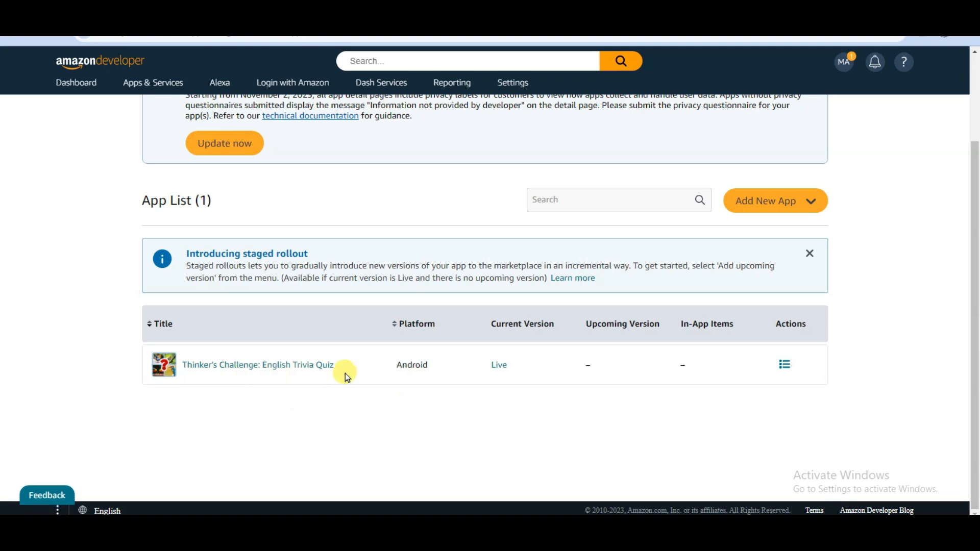
pyautogui.click(274, 367)
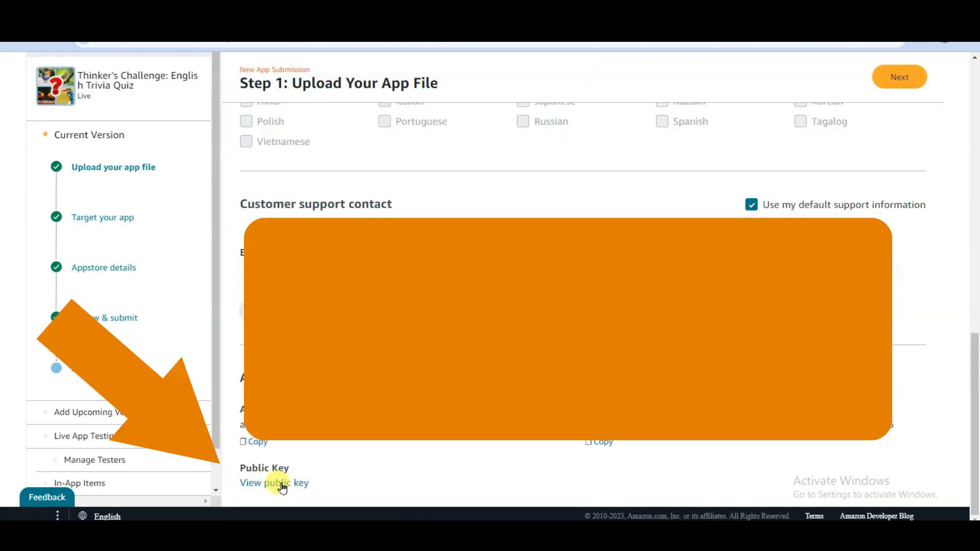
pyautogui.click(291, 484)
pyautogui.moveTo(252, 198); pyautogui.dragTo(323, 211)
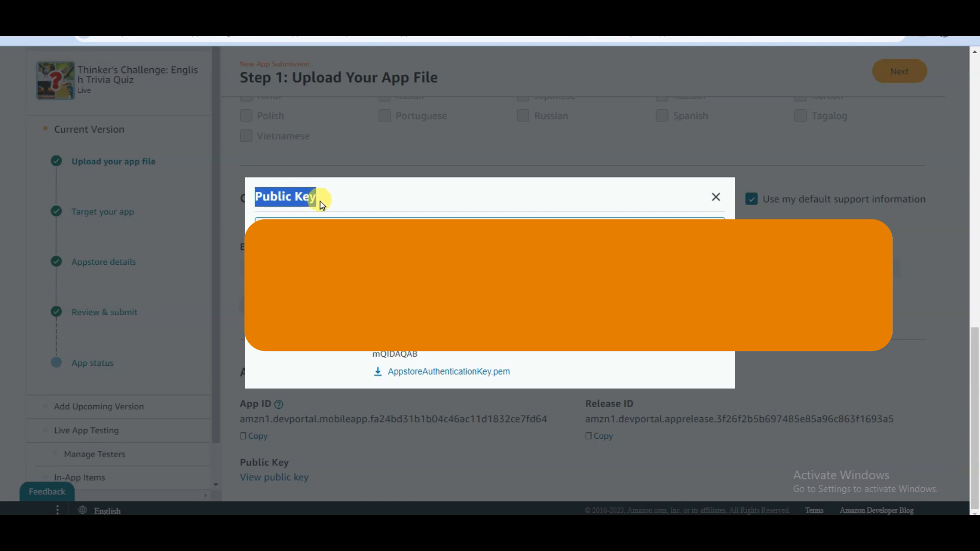
pyautogui.click(421, 377)
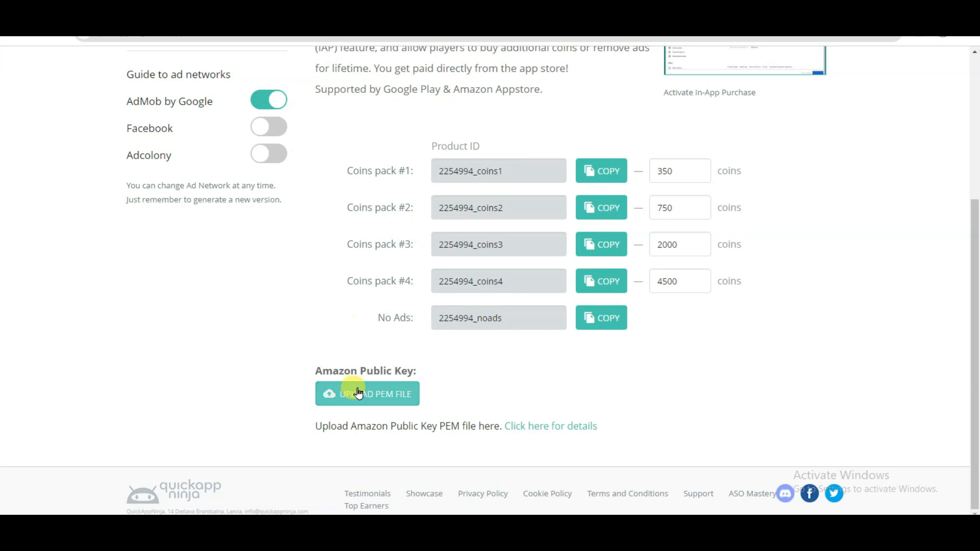
# Upload AppstoreAuthenticationKey.pem as the game's Amazon Public Key in QuickApp Ninja and check the connection options
pyautogui.click(169, 116)
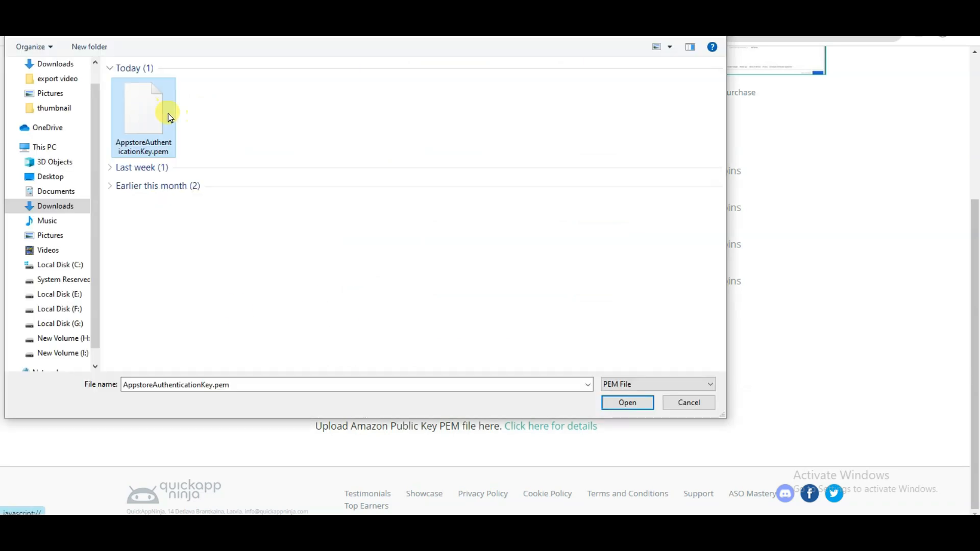
pyautogui.click(627, 403)
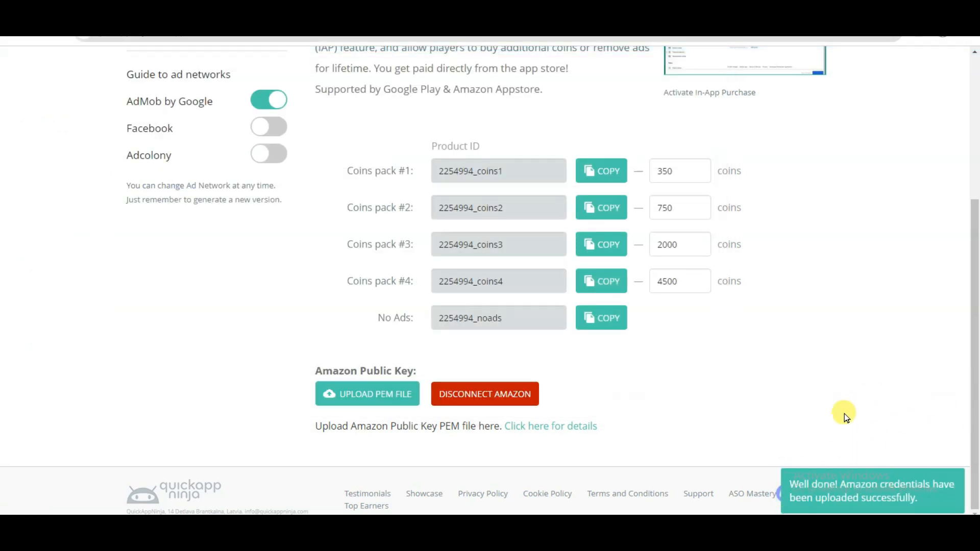
pyautogui.moveTo(315, 371); pyautogui.dragTo(430, 367)
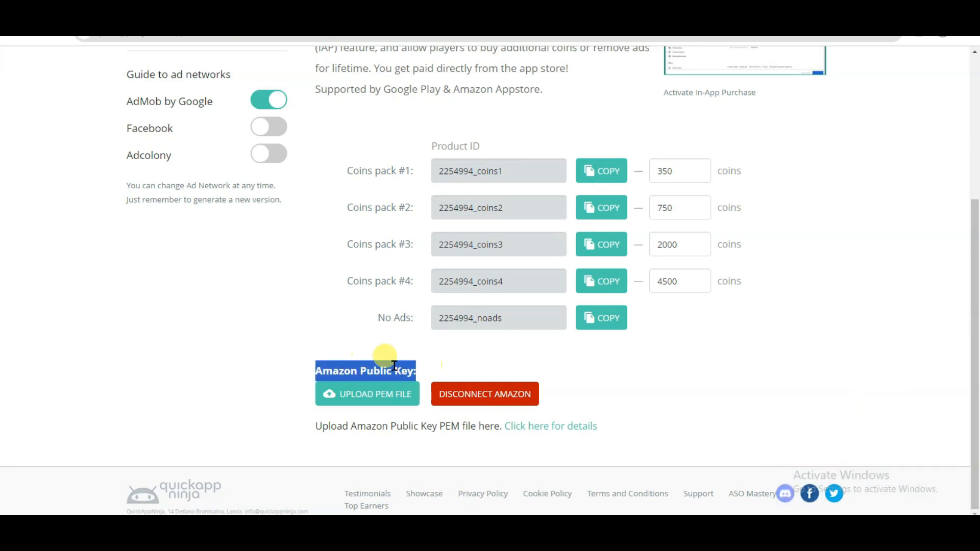
pyautogui.click(789, 359)
pyautogui.click(498, 398)
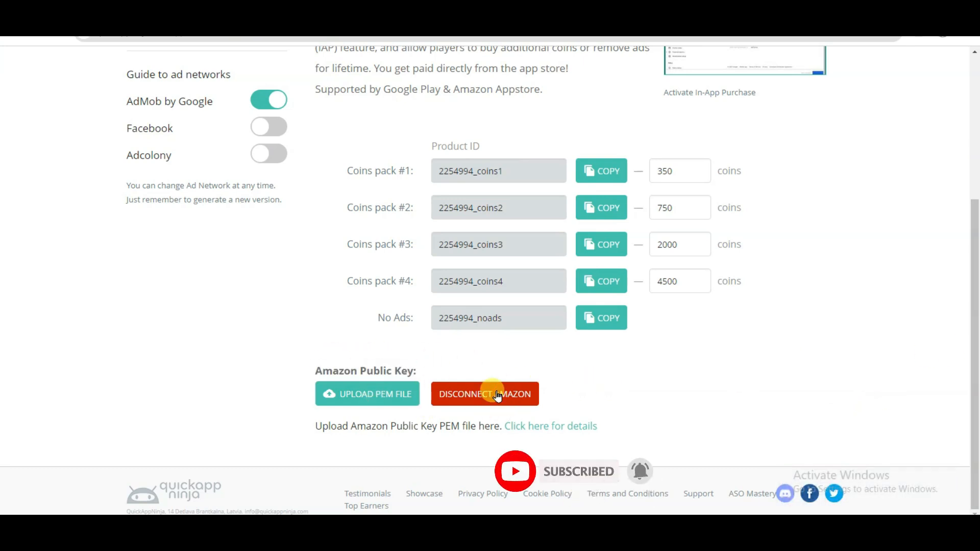
# Examine the In-App Purchases description of the coins and "no ads" feature, including how payments from the app store work
pyautogui.scroll(4, 815, 394)
pyautogui.tripleClick(207, 168)
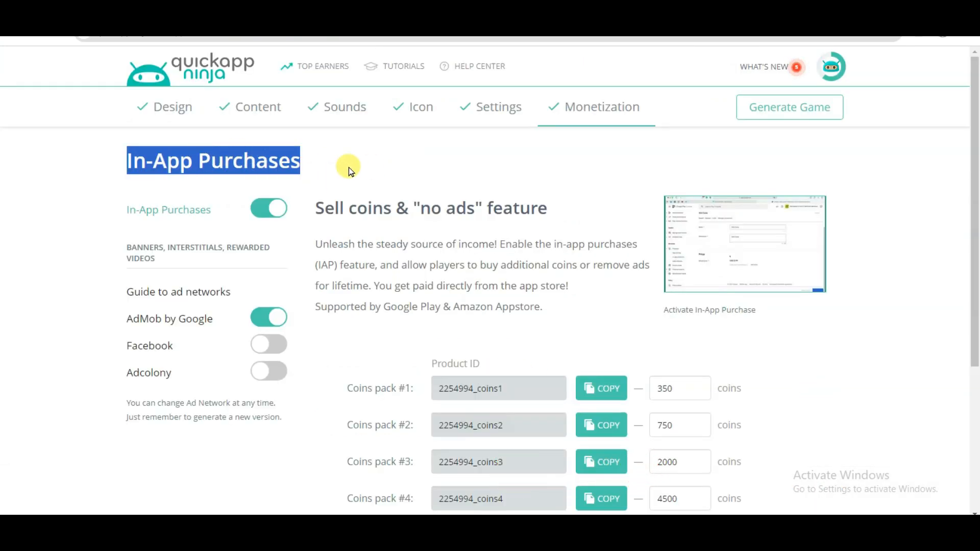
pyautogui.click(404, 164)
pyautogui.moveTo(320, 210); pyautogui.dragTo(476, 211)
pyautogui.click(392, 277)
pyautogui.click(530, 249)
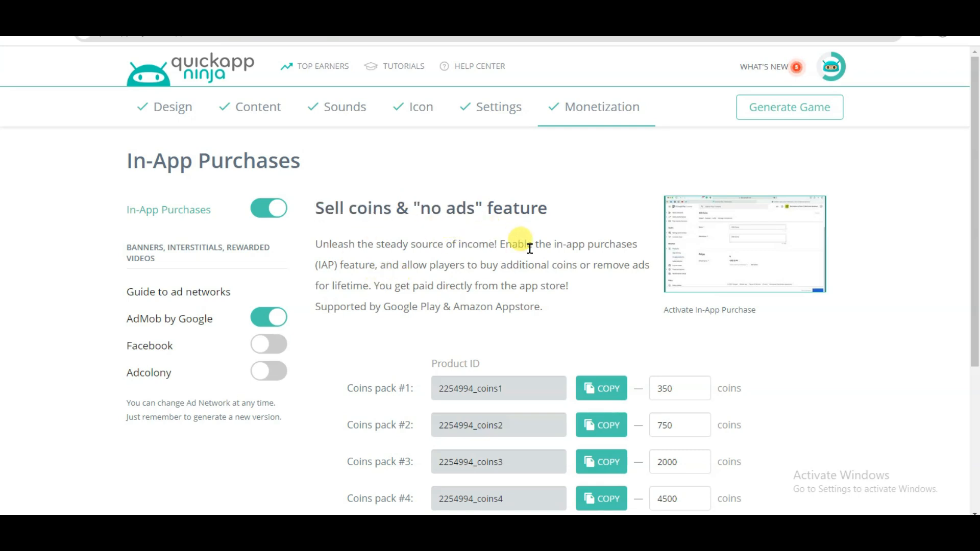
pyautogui.moveTo(378, 285); pyautogui.dragTo(571, 285)
pyautogui.click(584, 283)
pyautogui.moveTo(375, 287); pyautogui.dragTo(557, 287)
pyautogui.click(185, 330)
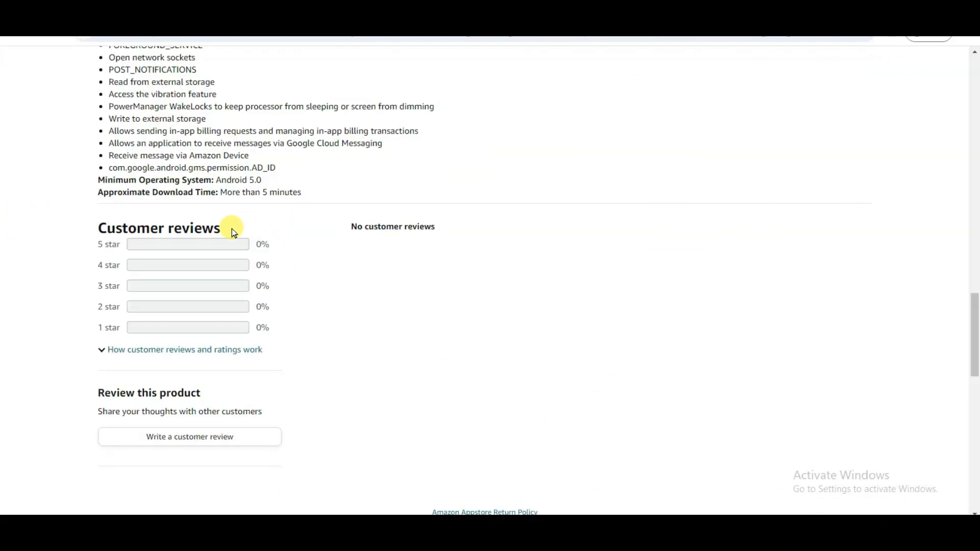
# Check the customer reviews section of the game's Amazon listing
pyautogui.moveTo(98, 229); pyautogui.dragTo(227, 225)
pyautogui.click(286, 243)
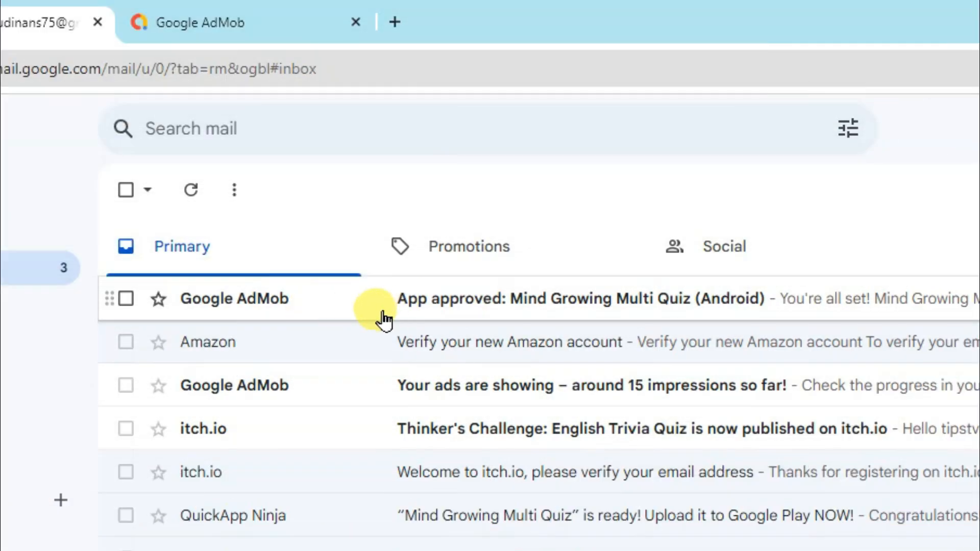
# Read the Google AdMob approval email for Mind Growing Multi Quiz in Gmail and check yesterday's estimated earnings in AdMob
pyautogui.click(383, 311)
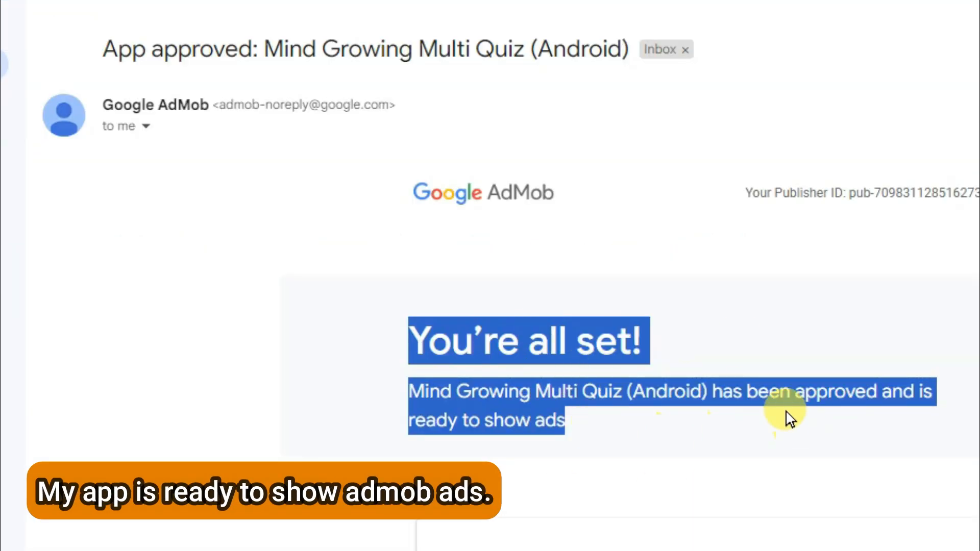
pyautogui.click(524, 381)
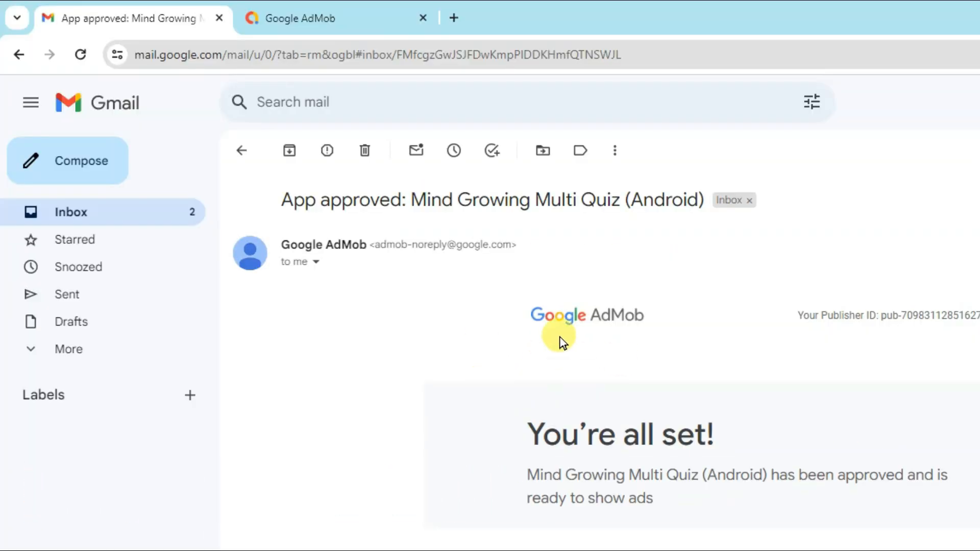
pyautogui.click(358, 18)
pyautogui.moveTo(595, 236); pyautogui.dragTo(685, 253)
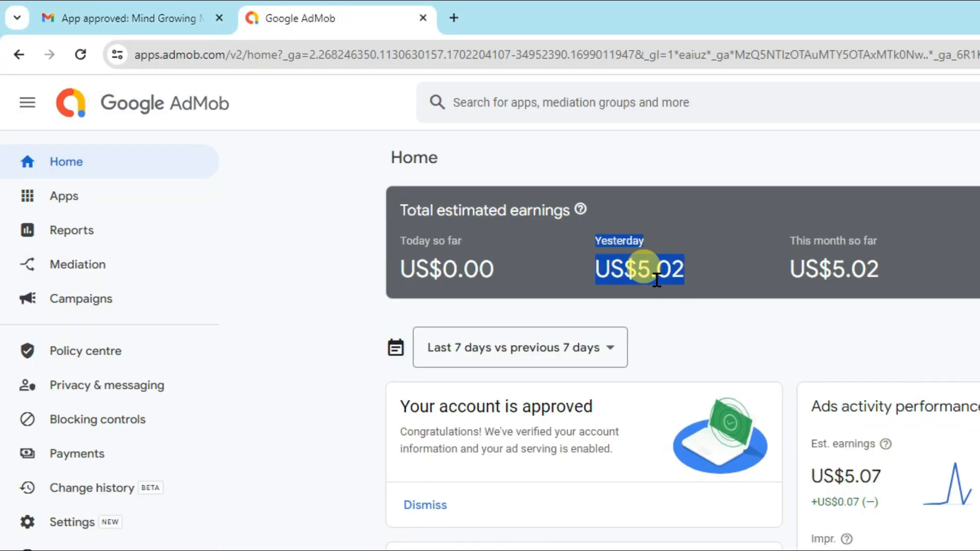
pyautogui.click(700, 201)
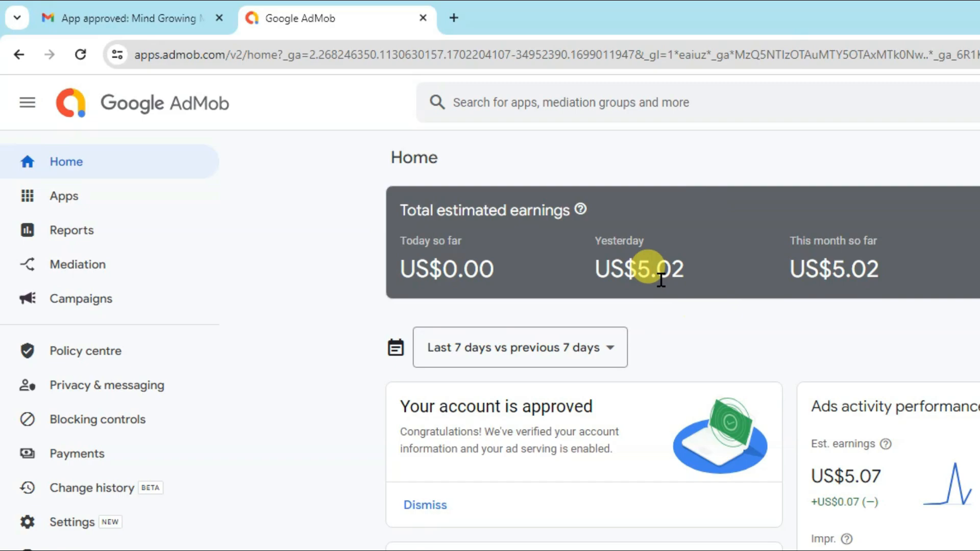
# Open the AdMob app settings of Mind Growing Multi Quiz and expand its app store details
pyautogui.click(224, 180)
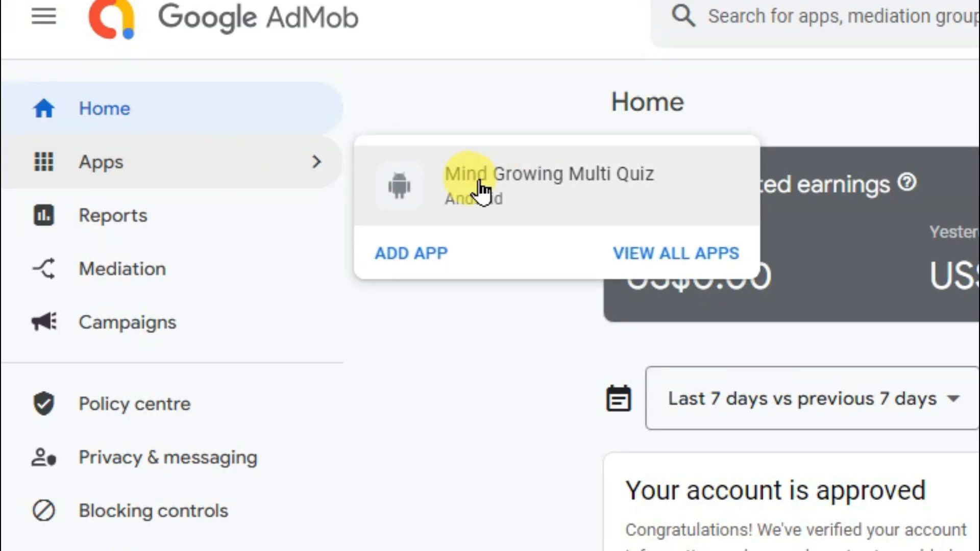
pyautogui.click(507, 194)
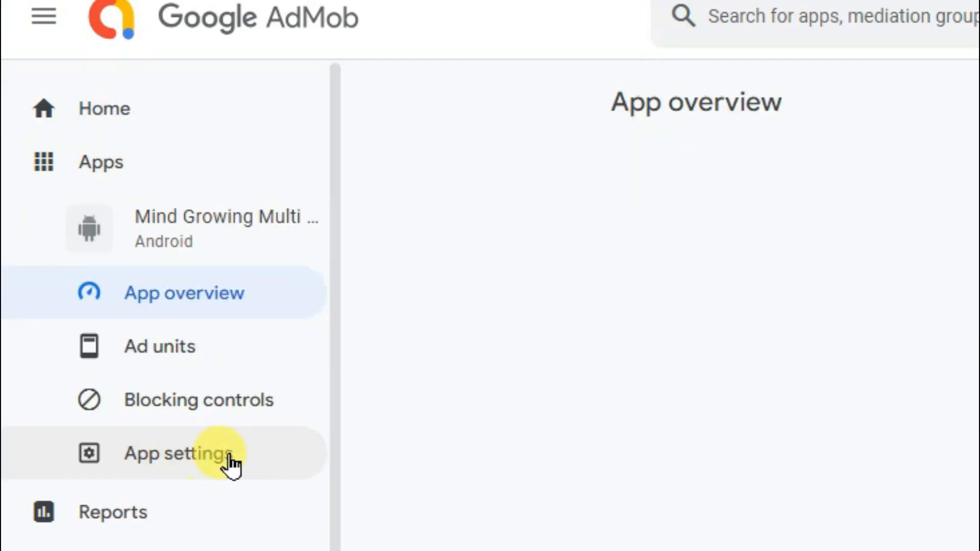
pyautogui.click(217, 458)
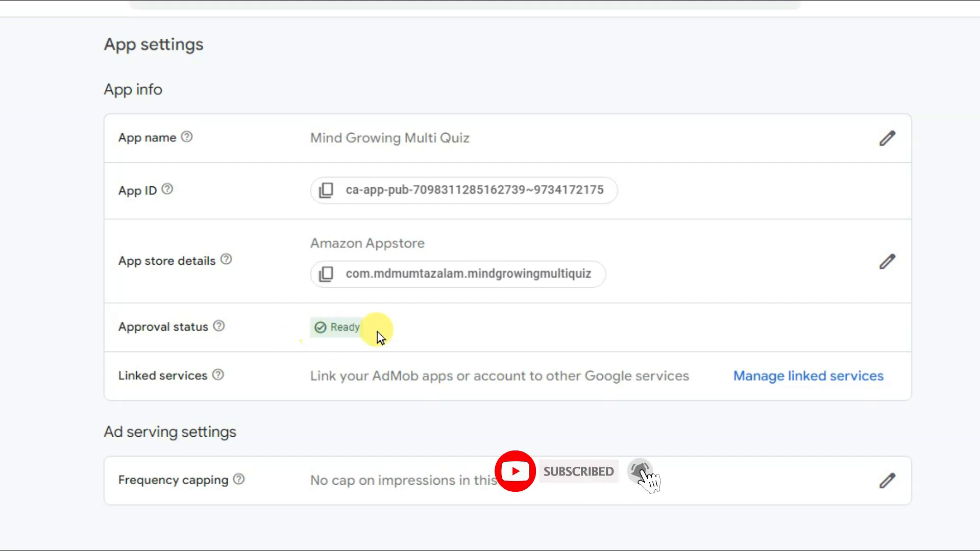
pyautogui.click(396, 256)
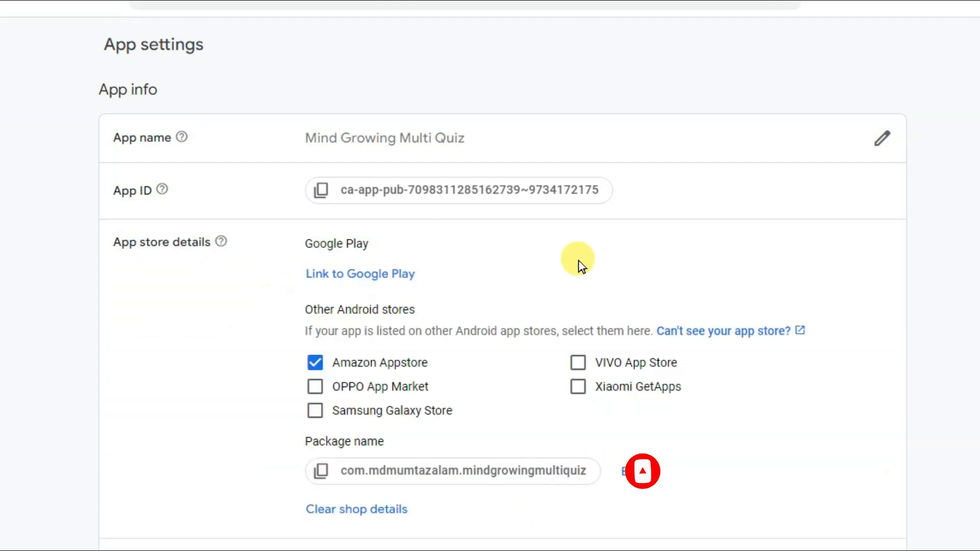